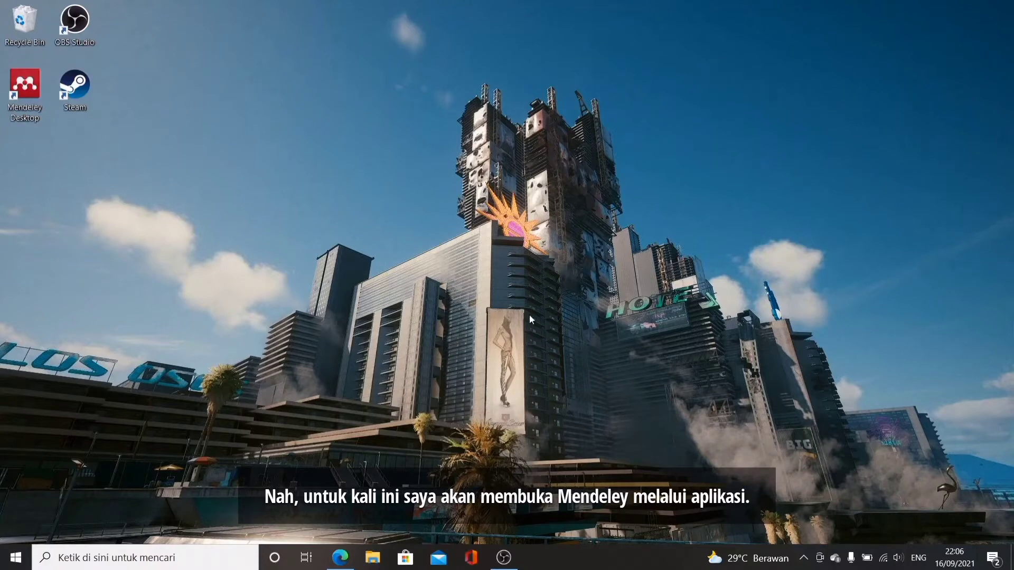
Open Google Chrome and run a Google search for mendeley
{"action": "left_click", "coordinate": [146, 558]}
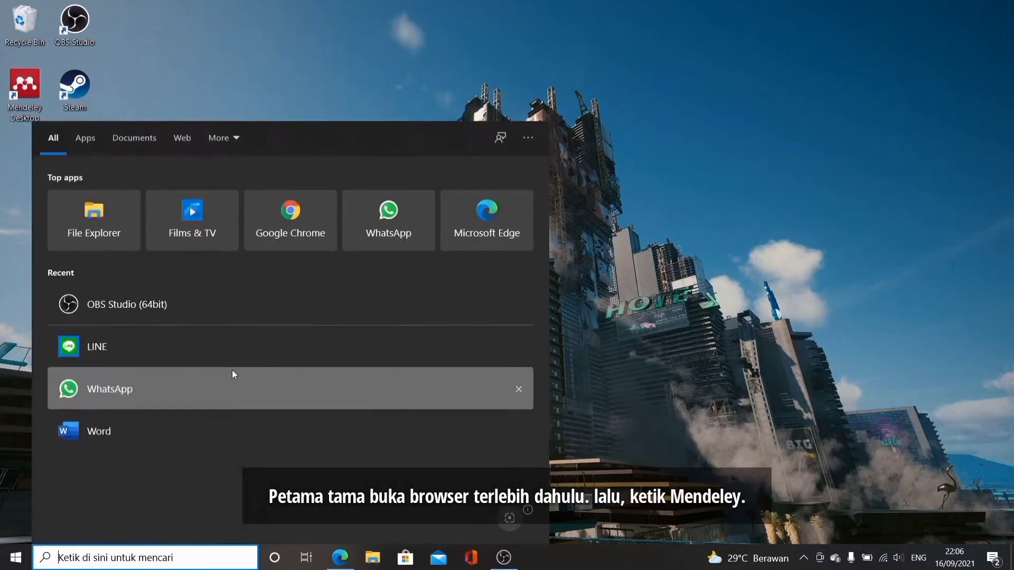
{"action": "left_click", "coordinate": [314, 218]}
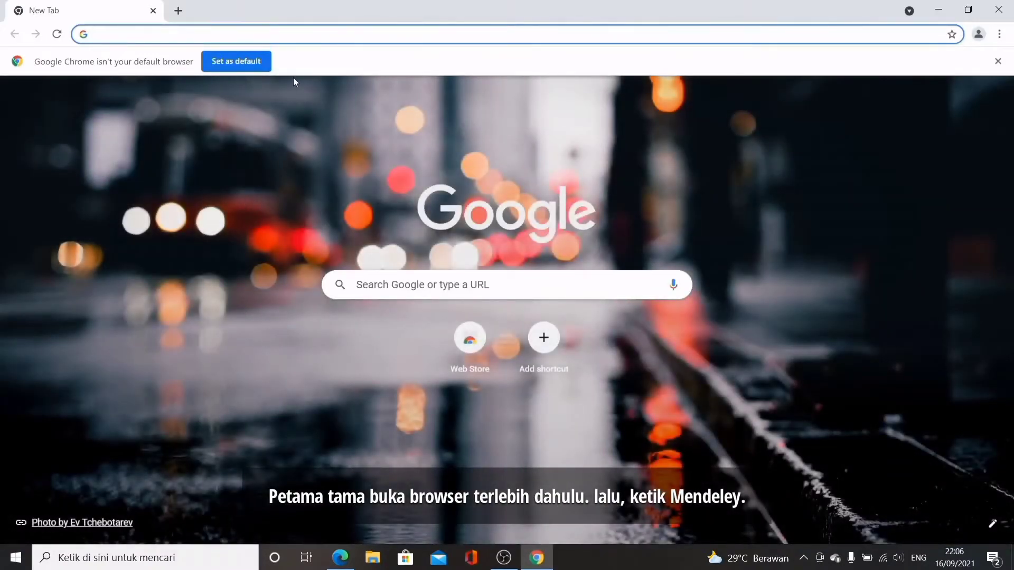
{"action": "type", "text": "mendel"}
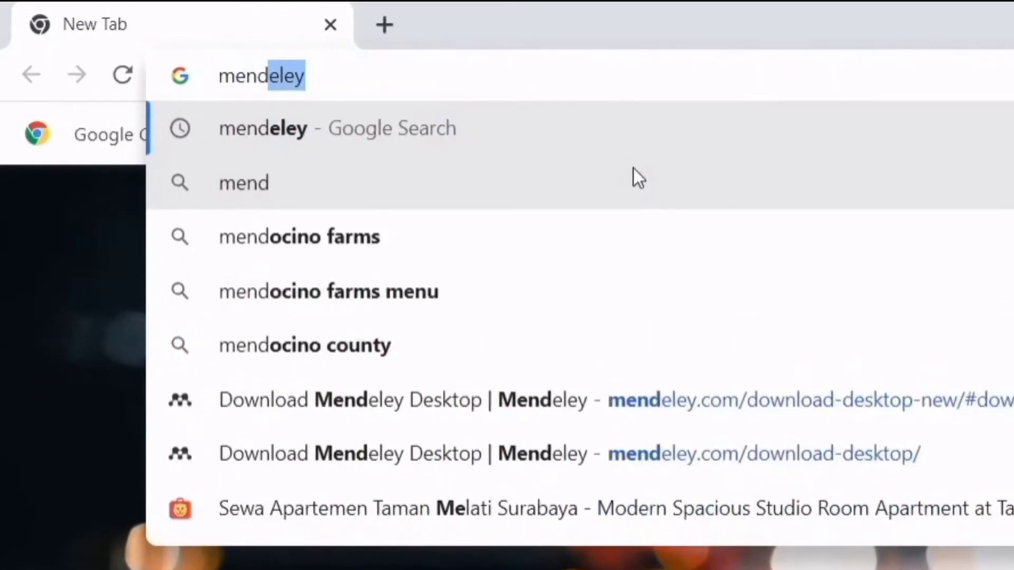
{"action": "type", "text": "ey"}
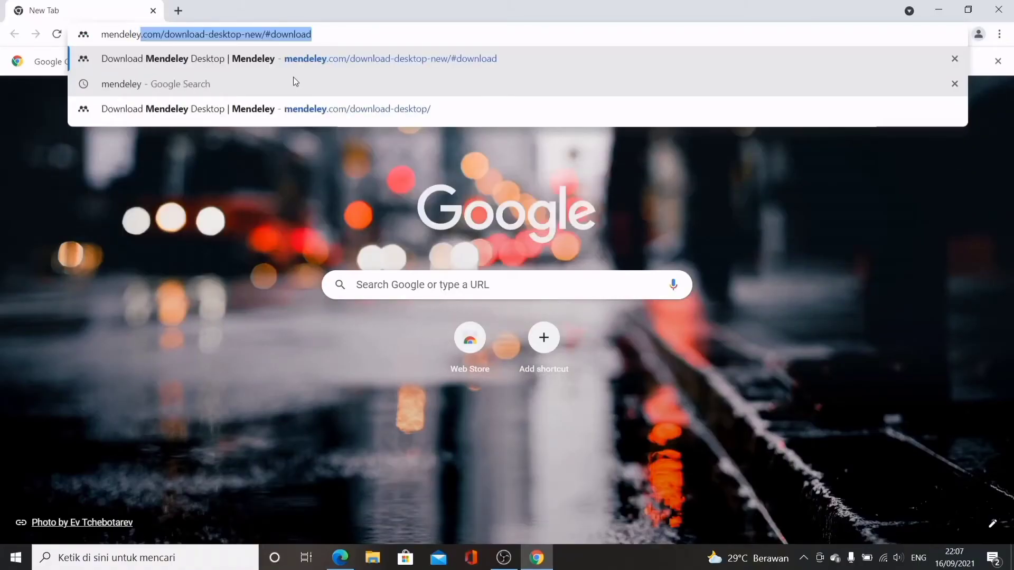
{"action": "key", "text": "Down"}
{"action": "left_click", "coordinate": [248, 84]}
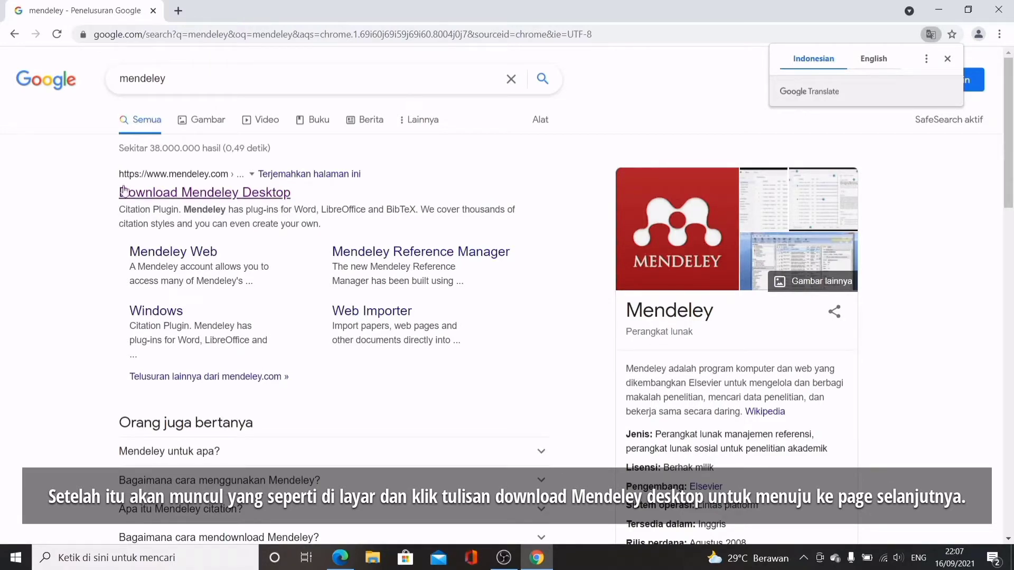
Download the Mendeley Desktop installer for Windows from the Download Mendeley Desktop page, and minimize the browser
{"action": "left_click", "coordinate": [239, 199]}
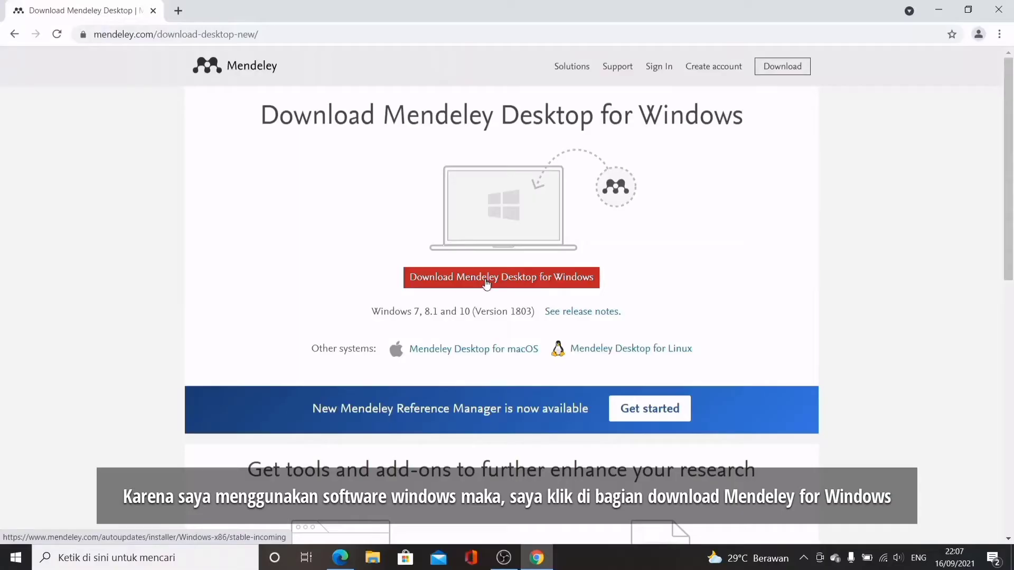
{"action": "left_click", "coordinate": [417, 275]}
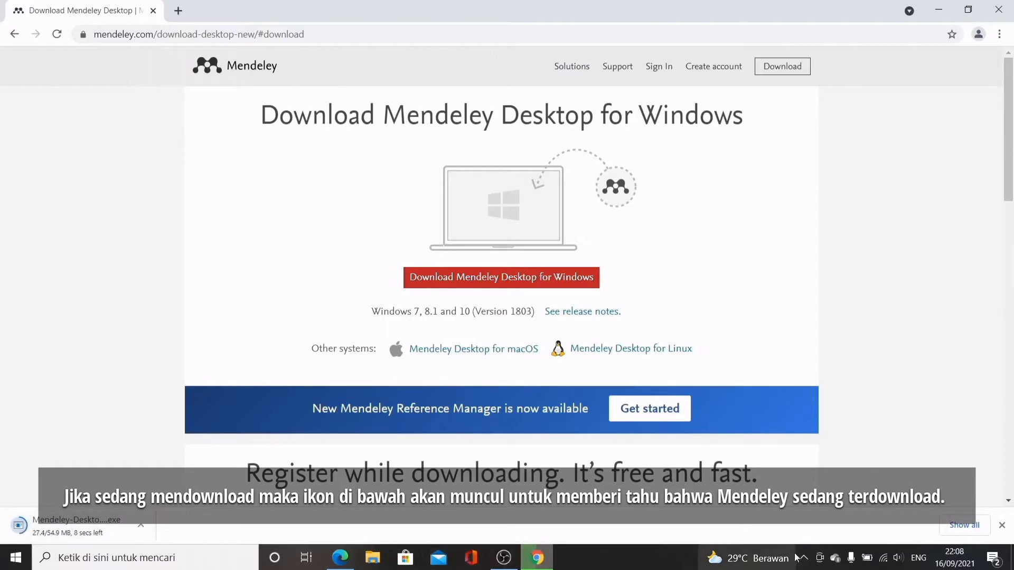
{"action": "left_click", "coordinate": [1002, 525]}
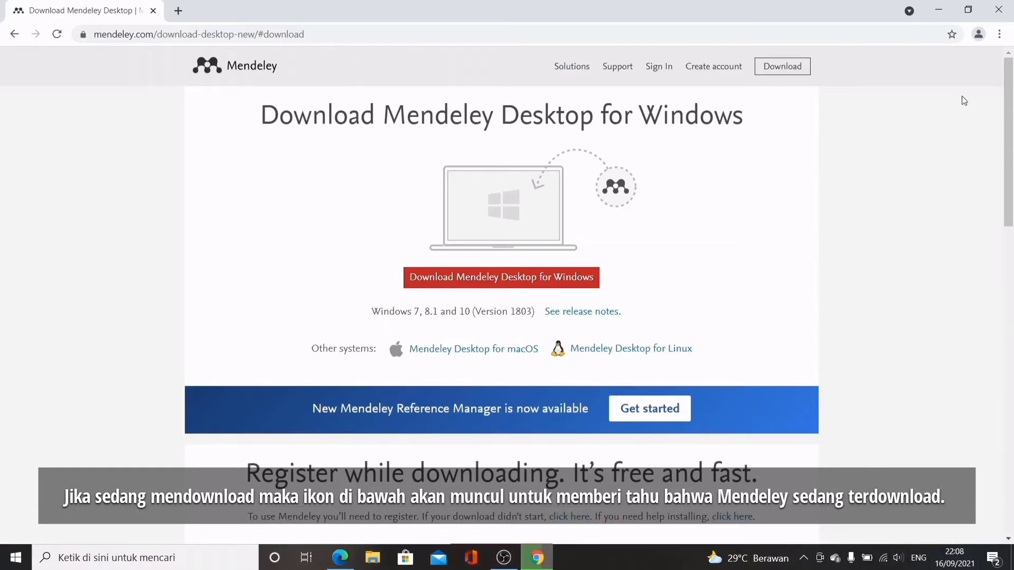
{"action": "left_click", "coordinate": [948, 16]}
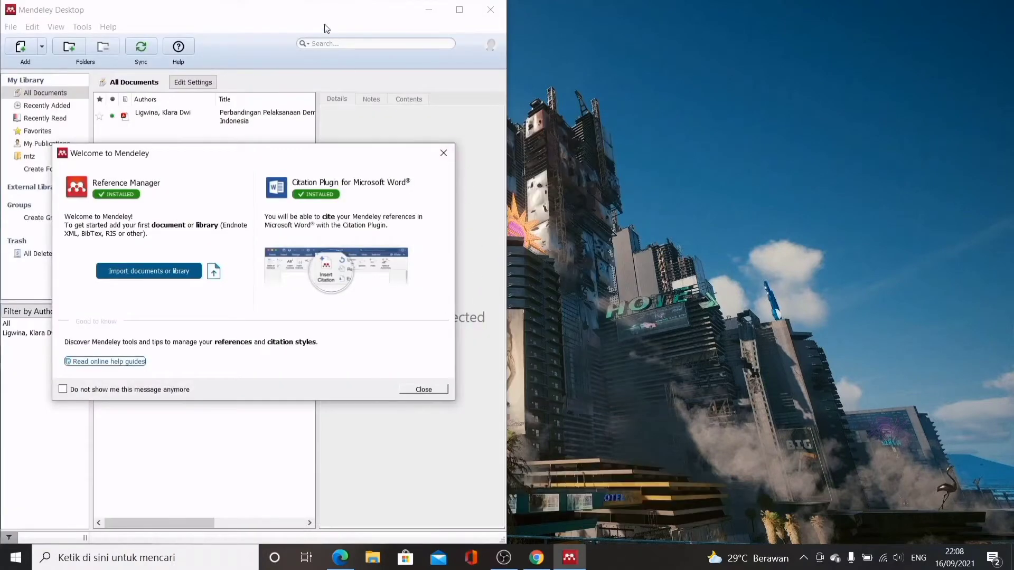
Dismiss the Mendeley Desktop welcome message and the Add and Create tip, and close the program window
{"action": "left_click", "coordinate": [434, 389]}
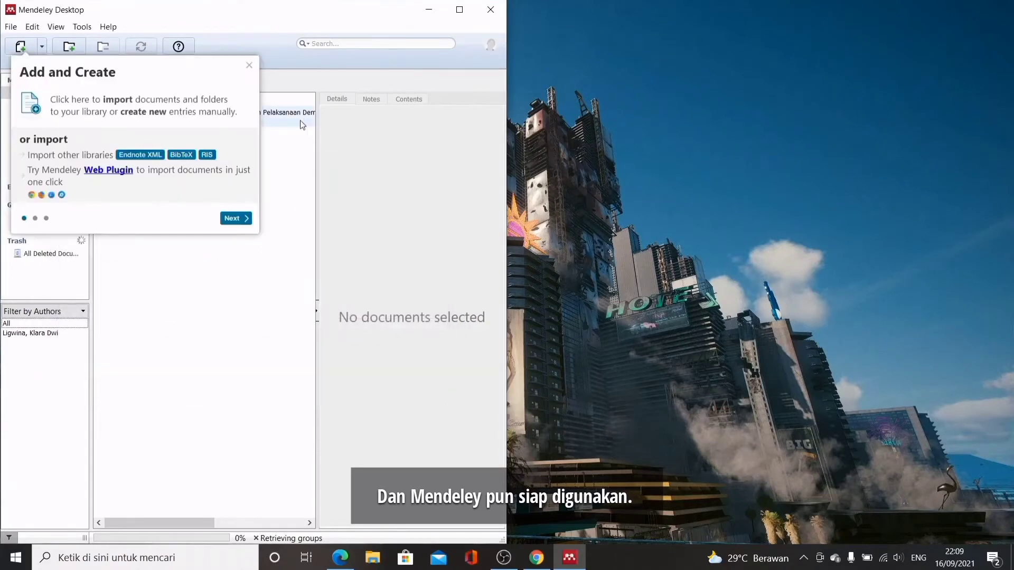
{"action": "left_click", "coordinate": [249, 65]}
{"action": "left_click_drag", "start_coordinate": [249, 18], "coordinate": [309, 33]}
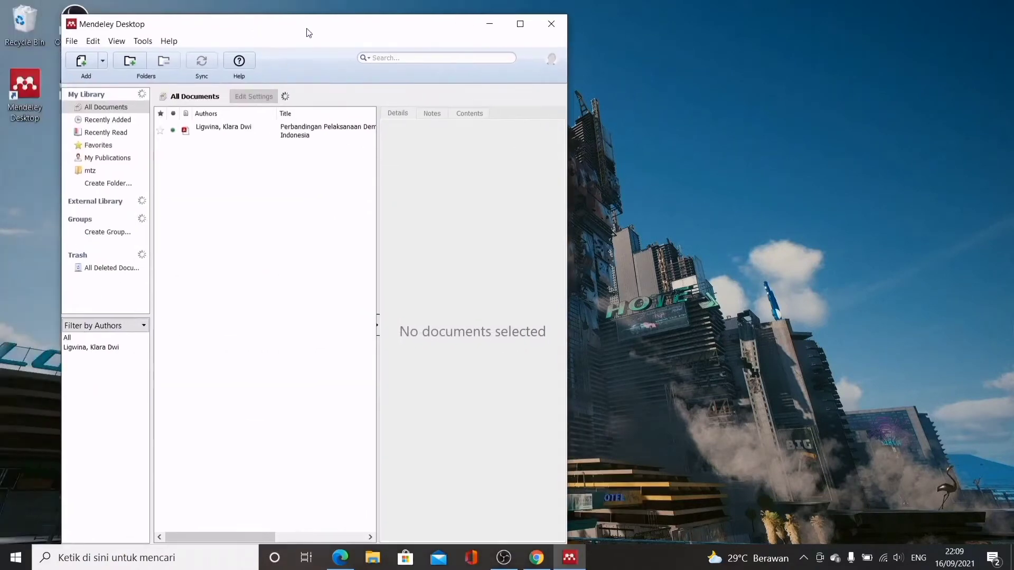
{"action": "left_click", "coordinate": [551, 24]}
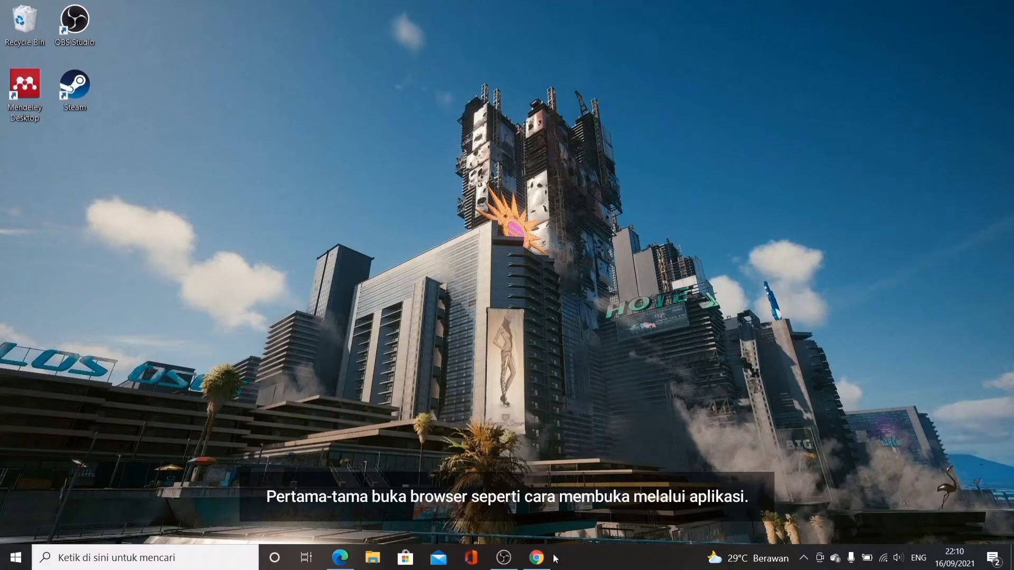
Switch to Google Chrome, search Google for mendeley and open the Mendeley Web result
{"action": "left_click", "coordinate": [536, 558]}
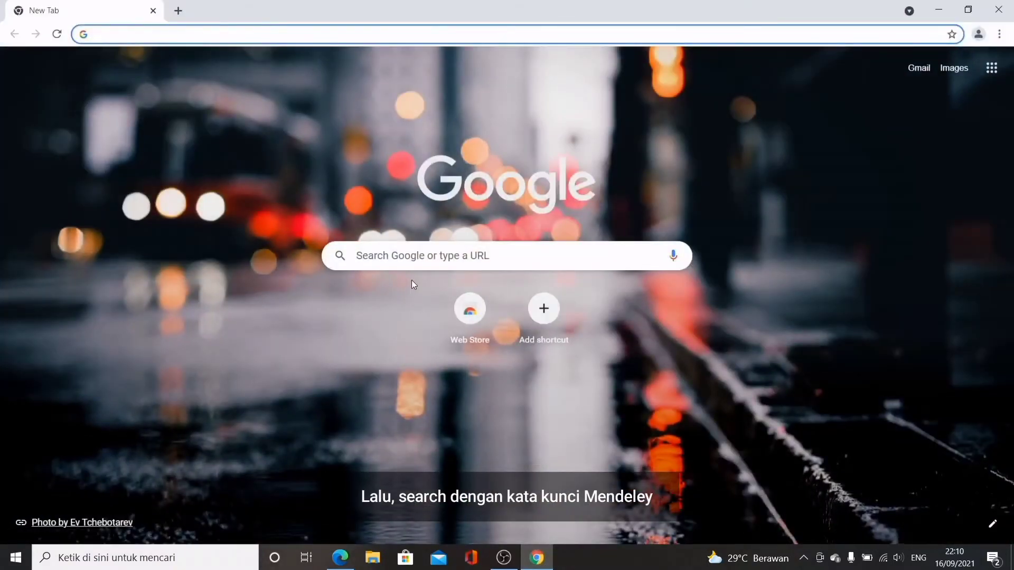
{"action": "type", "text": "mende"}
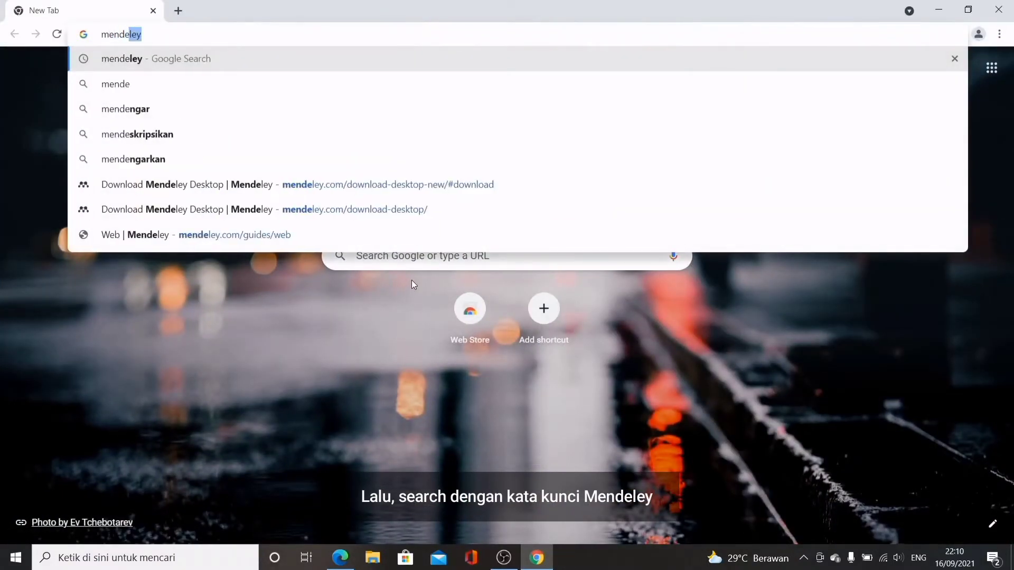
{"action": "key", "text": "Return"}
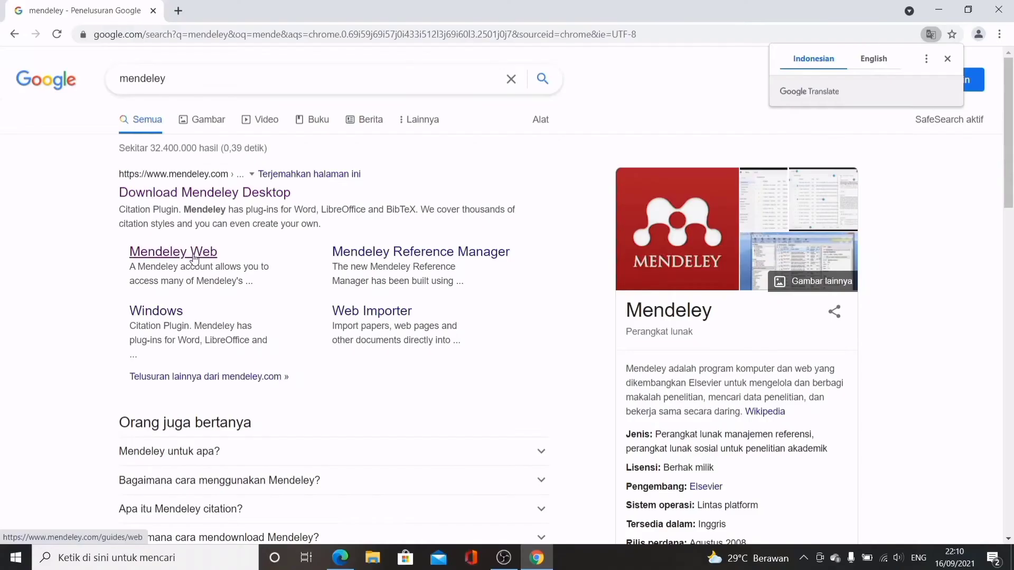
{"action": "left_click", "coordinate": [194, 257]}
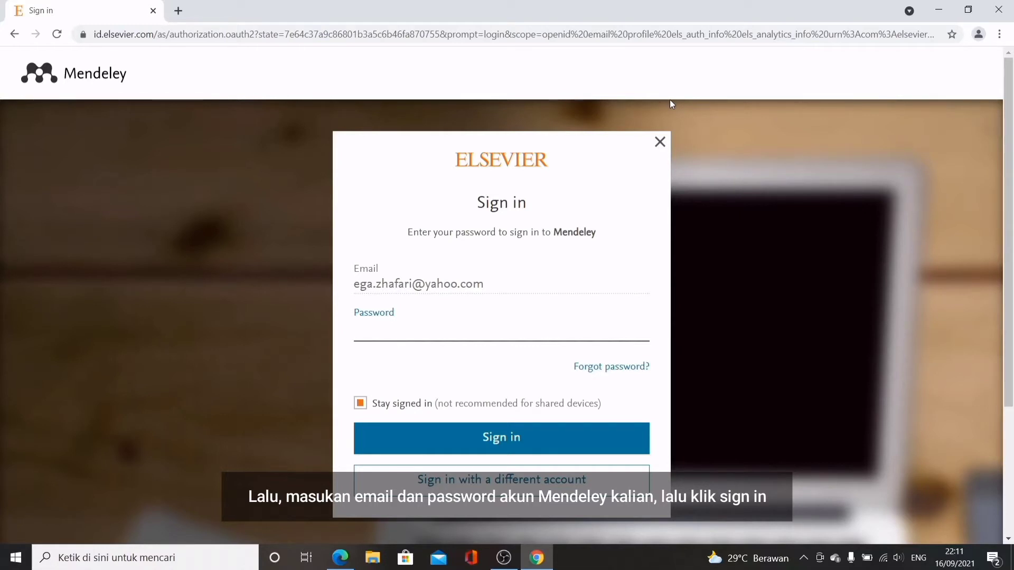
Enter the account password and sign in to Mendeley
{"action": "type", "text": "•••••••••••"}
{"action": "key", "text": "Return"}
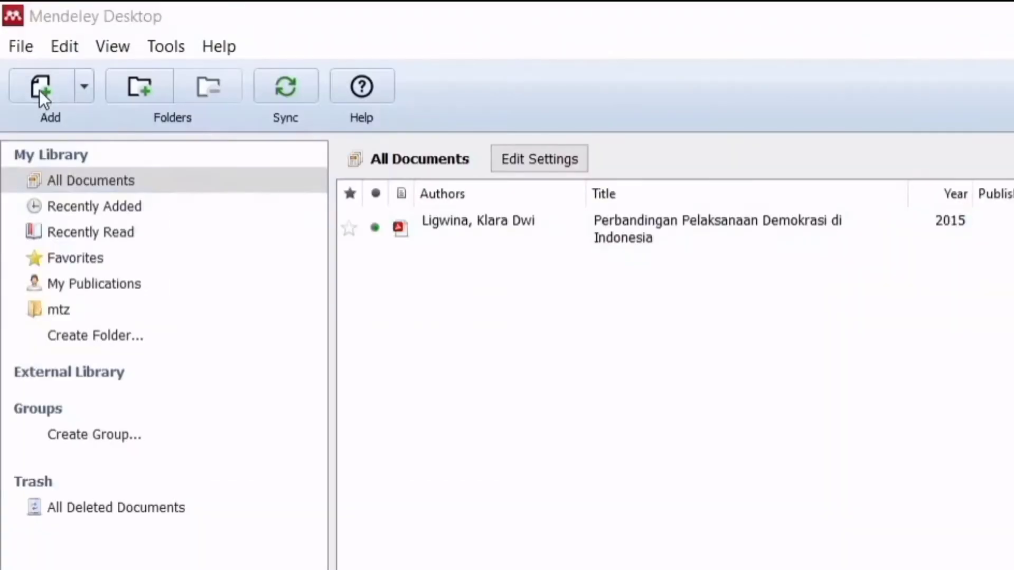
Add the file jurnal 1.pdf to the Mendeley Desktop library and widen the details pane to review the article's information
{"action": "left_click", "coordinate": [40, 89]}
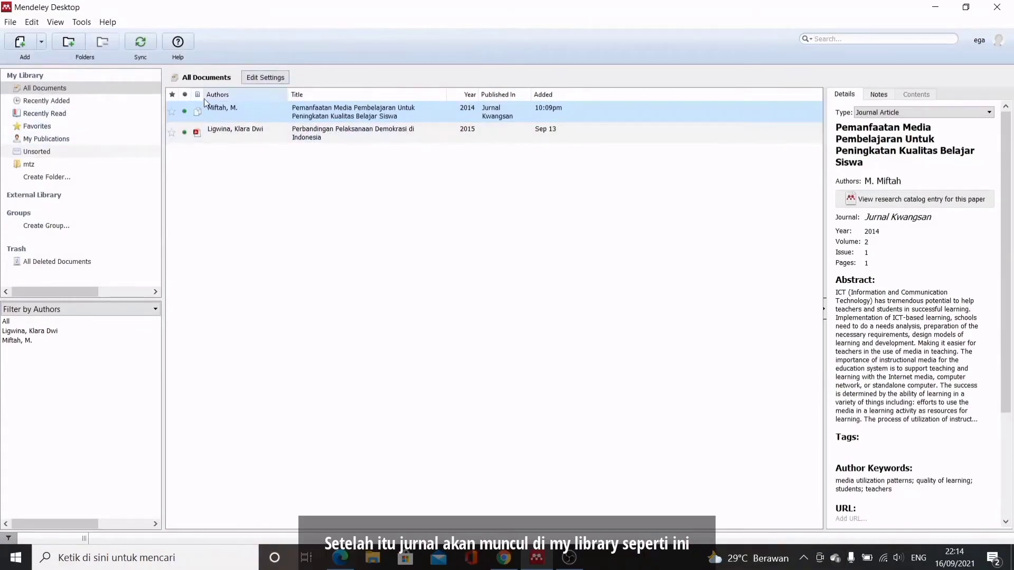
{"action": "left_click_drag", "start_coordinate": [825, 160], "coordinate": [666, 171]}
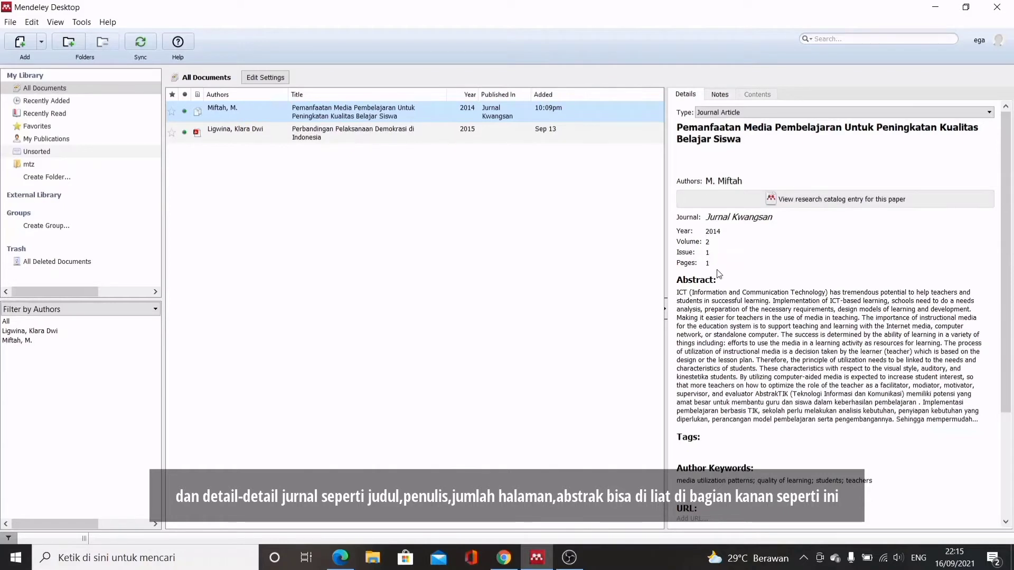
{"action": "scroll", "coordinate": [706, 264], "scroll_direction": "down", "scroll_amount": 3}
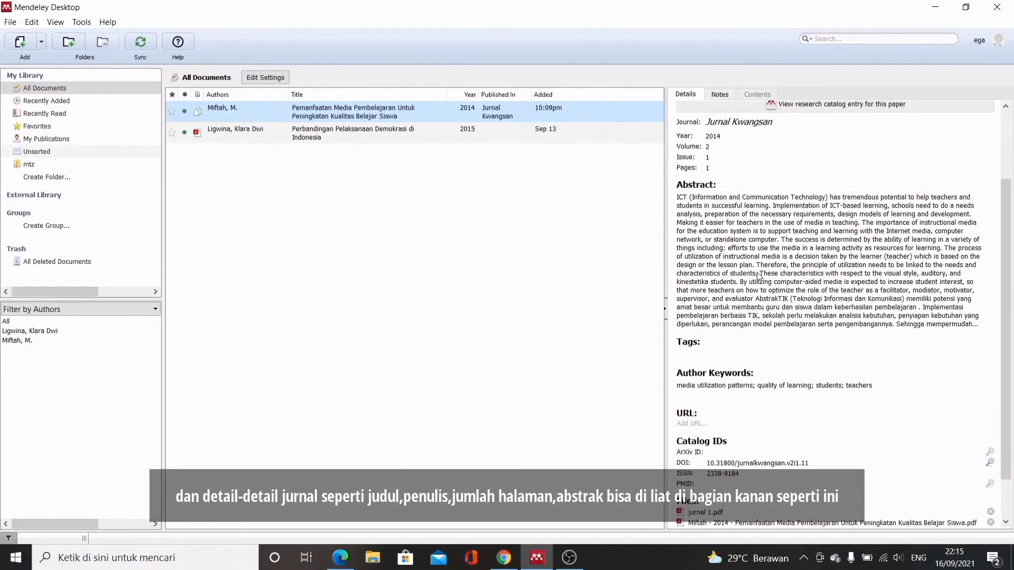
{"action": "scroll", "coordinate": [830, 275], "scroll_direction": "down", "scroll_amount": 2}
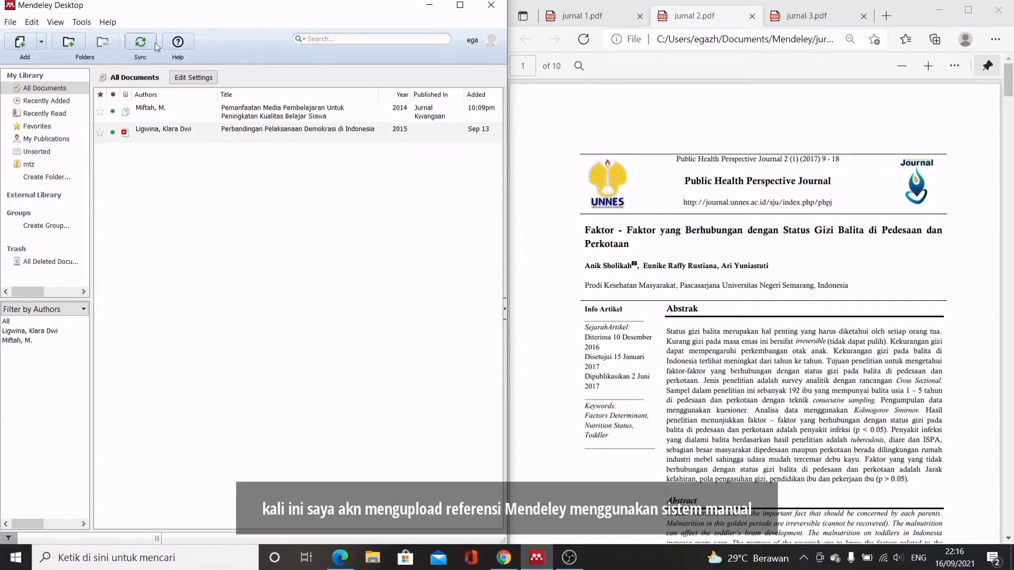
Start a new manual document entry of type Journal Article and widen its dialog
{"action": "left_click", "coordinate": [40, 42]}
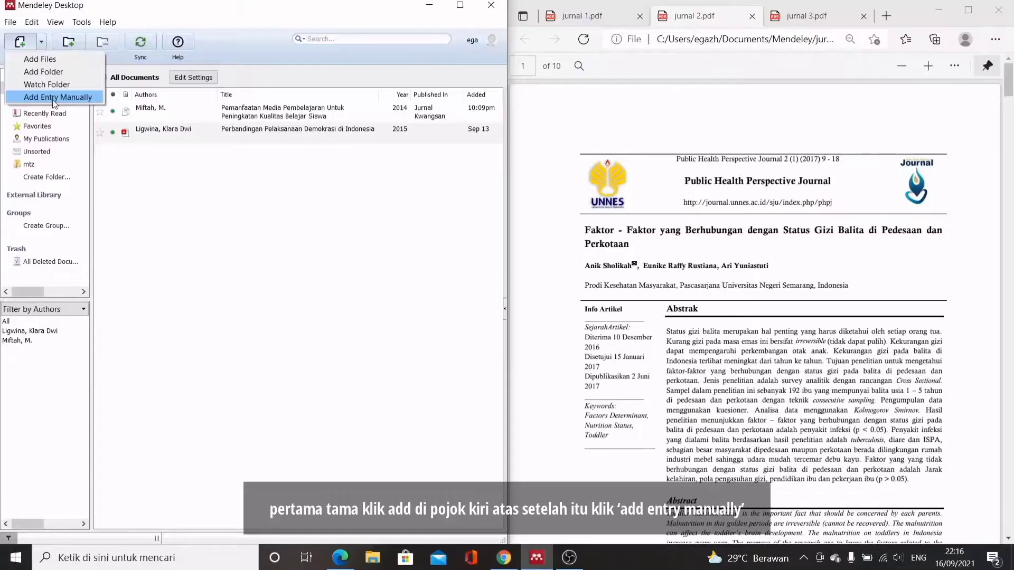
{"action": "left_click", "coordinate": [102, 190]}
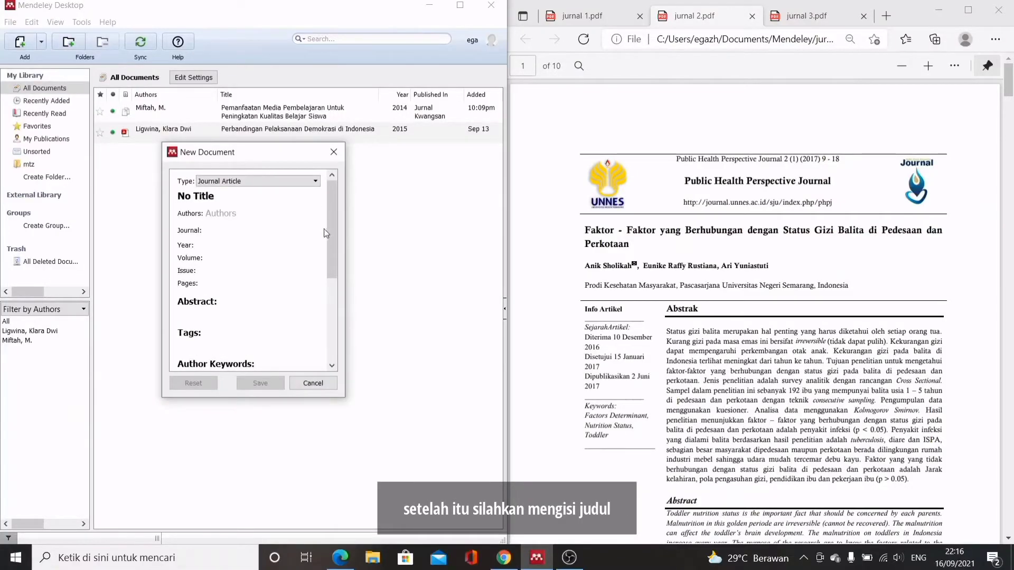
{"action": "left_click_drag", "start_coordinate": [344, 231], "coordinate": [438, 231]}
Replace the placeholder title with the one copied from jurnal 2.pdf: "Faktor - Faktor yang Berhubungan dengan Status Gizi Balita di Pedesaan dan Perkotaan"
{"action": "left_click", "coordinate": [243, 196]}
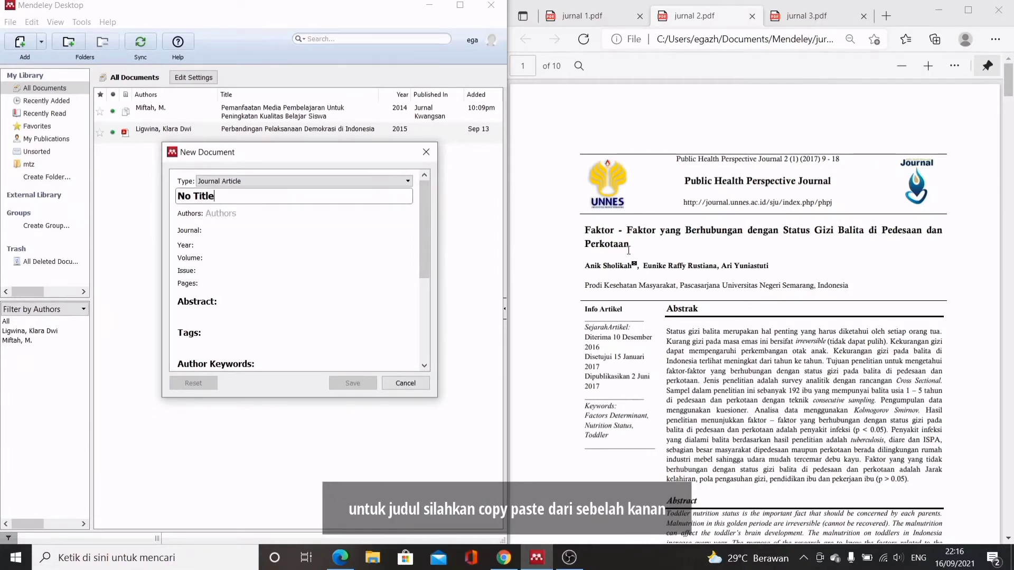
{"action": "left_click_drag", "start_coordinate": [630, 245], "coordinate": [579, 229]}
{"action": "key", "text": "ctrl+c"}
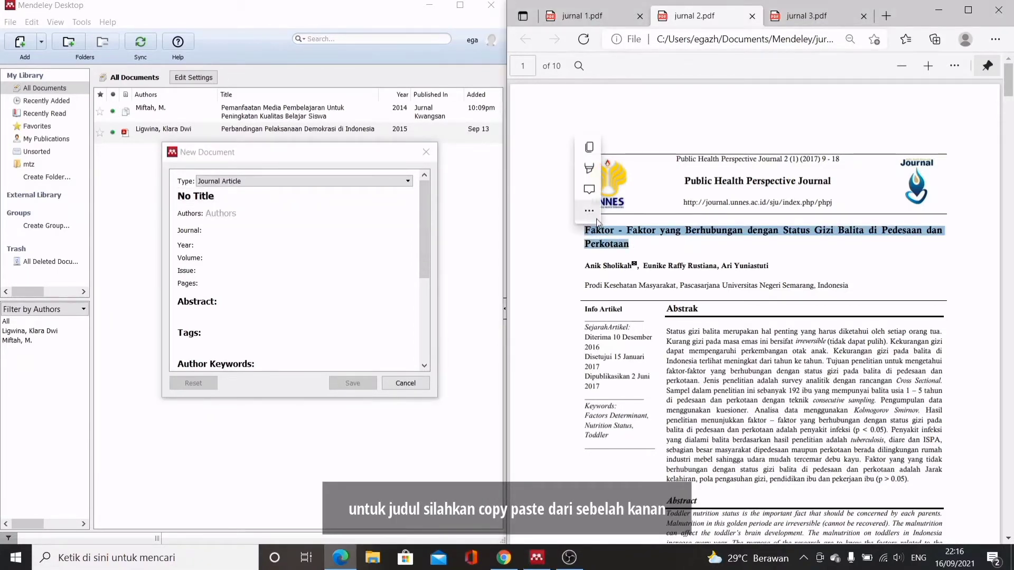
{"action": "left_click", "coordinate": [221, 197]}
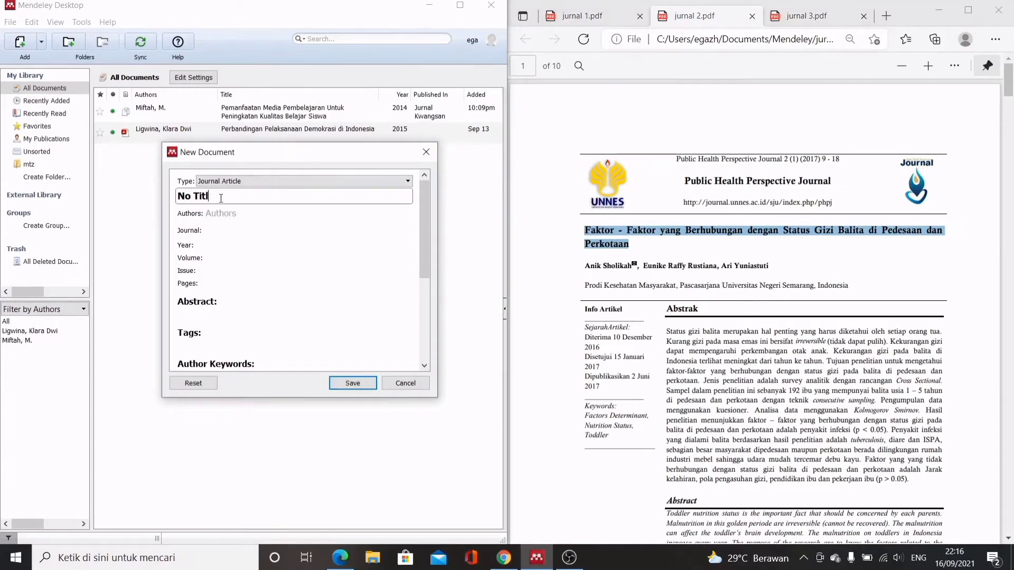
{"action": "key", "text": "BackSpace"}
{"action": "key", "text": "BackSpace"}
{"action": "key", "text": "BackSpace"}
{"action": "key", "text": "BackSpace"}
{"action": "key", "text": "BackSpace"}
{"action": "key", "text": "BackSpace"}
{"action": "key", "text": "BackSpace"}
{"action": "key", "text": "BackSpace"}
{"action": "key", "text": "ctrl+v"}
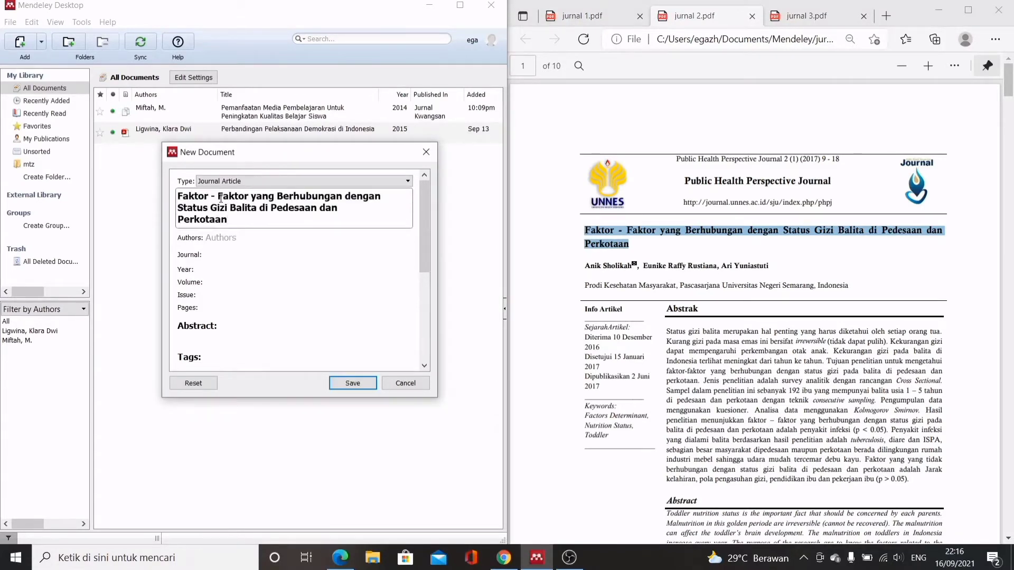
Fill in the first author from jurnal 2.pdf in the Authors field, with the last name, a comma and the first name
{"action": "left_click", "coordinate": [228, 238]}
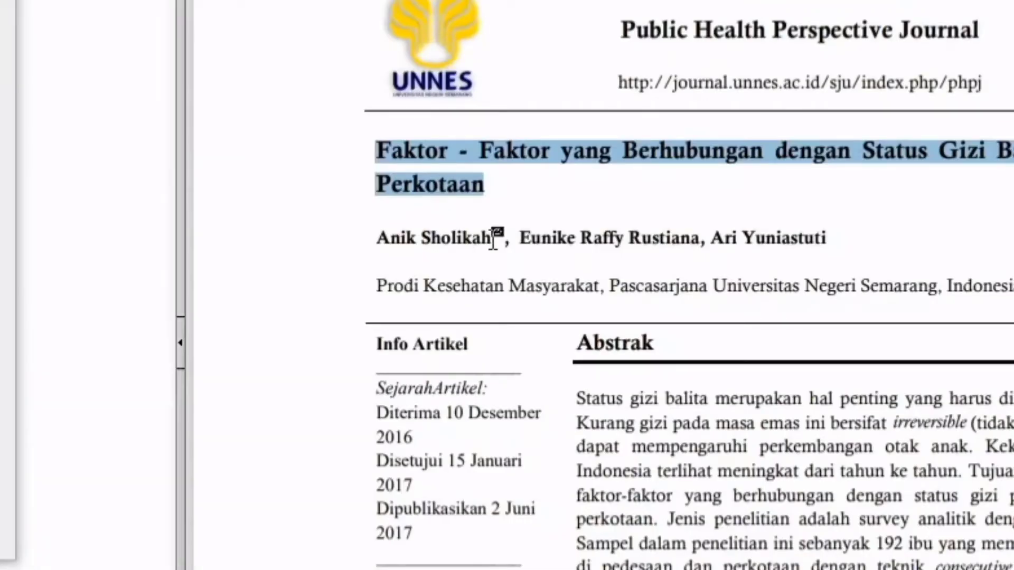
{"action": "left_click_drag", "start_coordinate": [632, 266], "coordinate": [601, 270]}
{"action": "key", "text": "ctrl+c"}
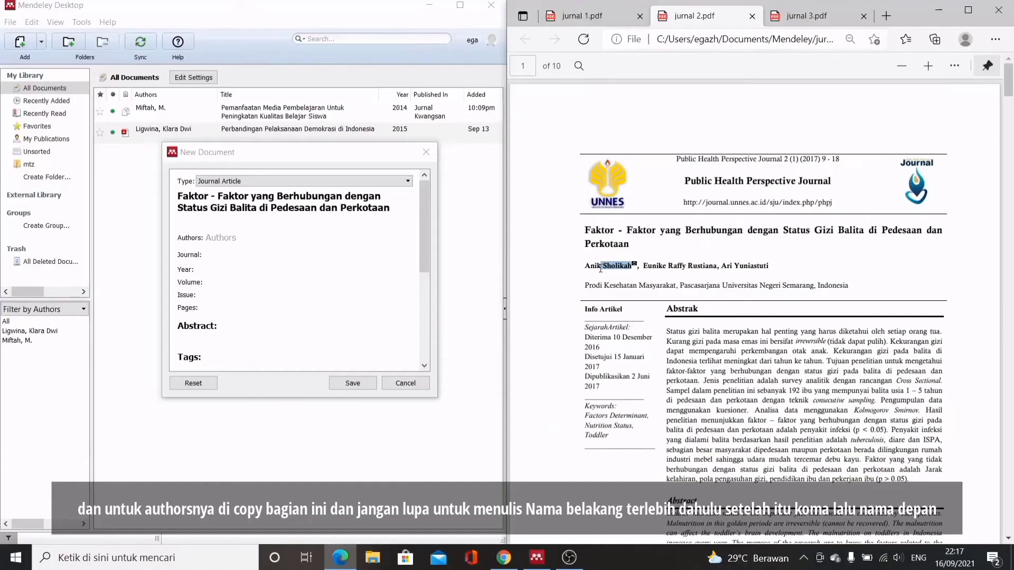
{"action": "left_click", "coordinate": [245, 237]}
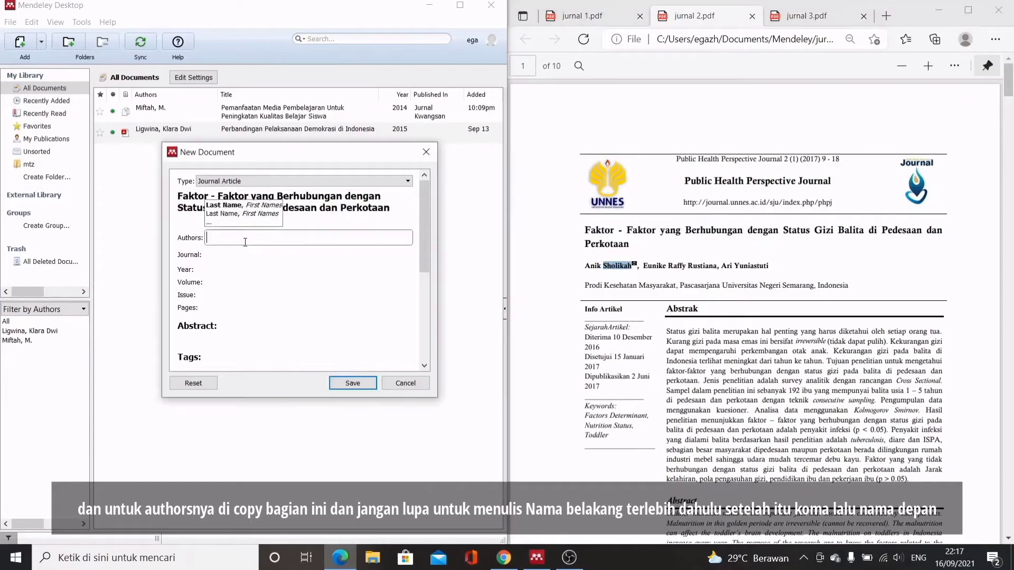
{"action": "key", "text": "ctrl+v"}
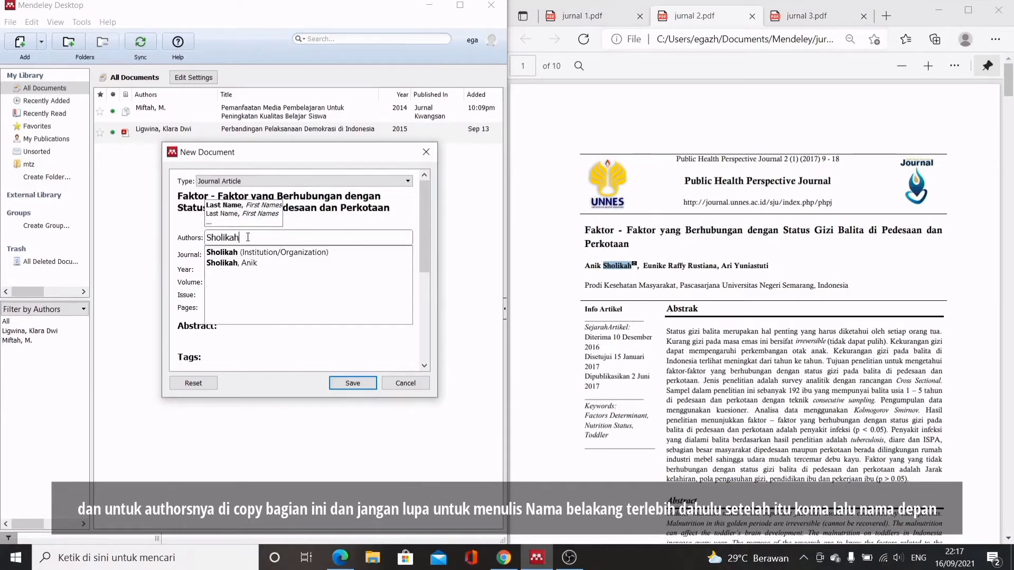
{"action": "type", "text": ", "}
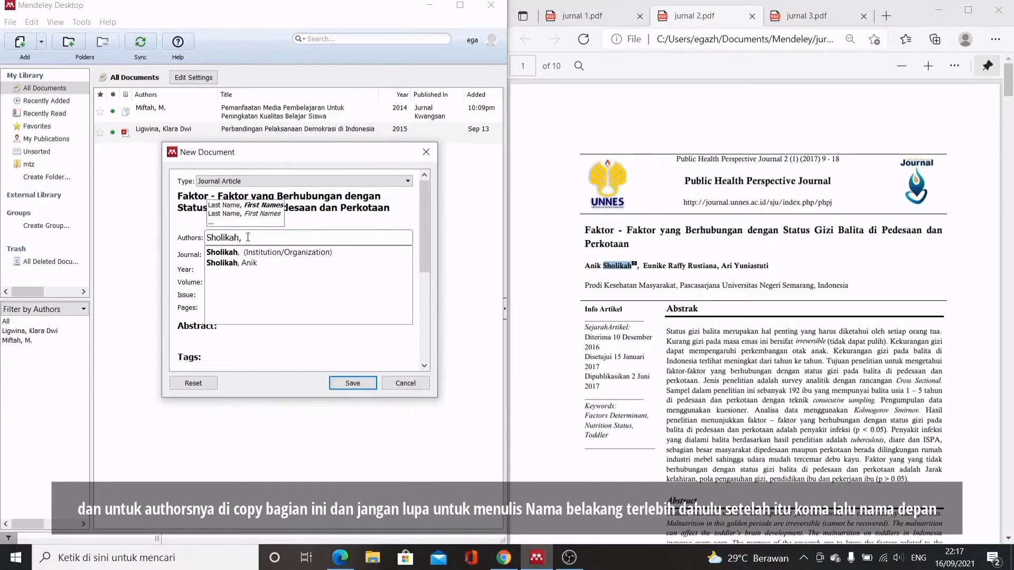
{"action": "type", "text": "Anik"}
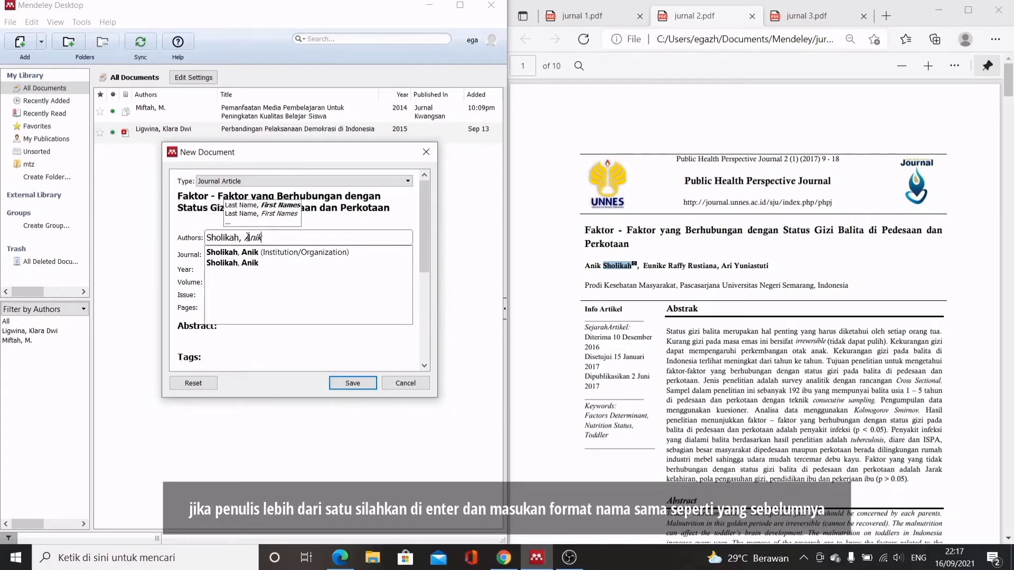
Add the second and third authors from jurnal 2.pdf on separate lines in the last name, first name format
{"action": "key", "text": "Return"}
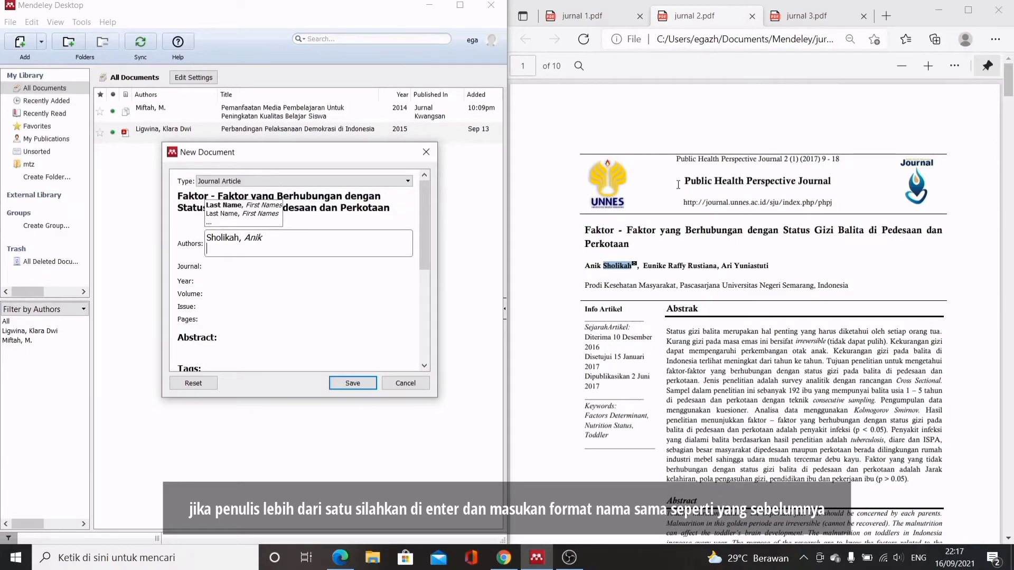
{"action": "left_click_drag", "start_coordinate": [717, 268], "coordinate": [688, 268]}
{"action": "left_click", "coordinate": [270, 236]}
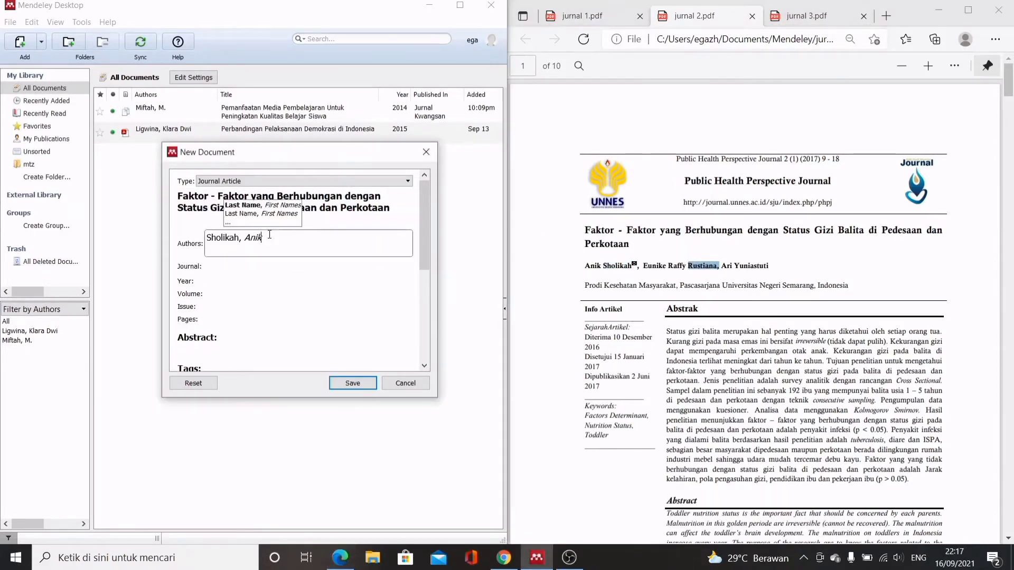
{"action": "key", "text": "Return"}
{"action": "type", "text": "Rustiana,"}
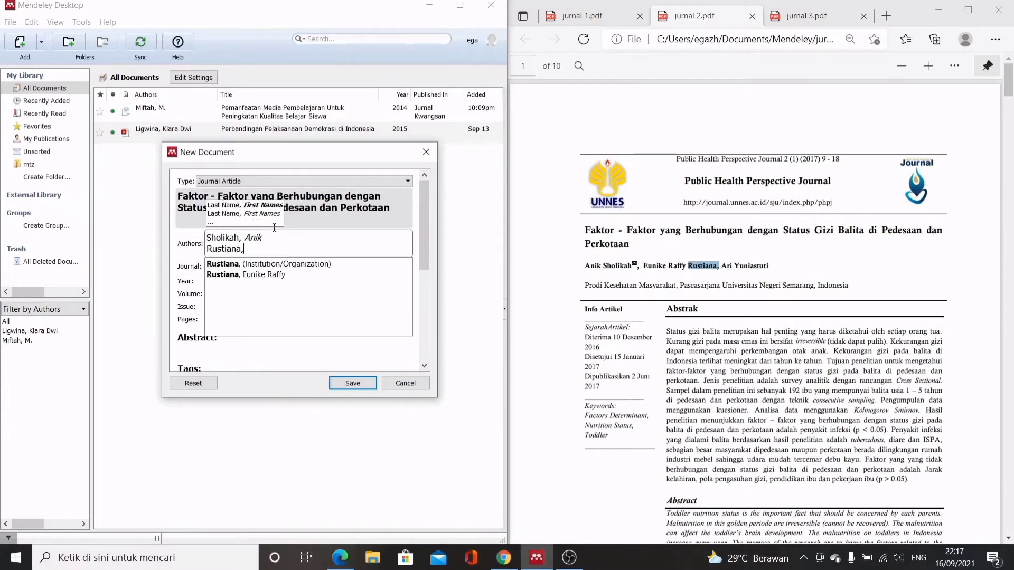
{"action": "left_click", "coordinate": [285, 274]}
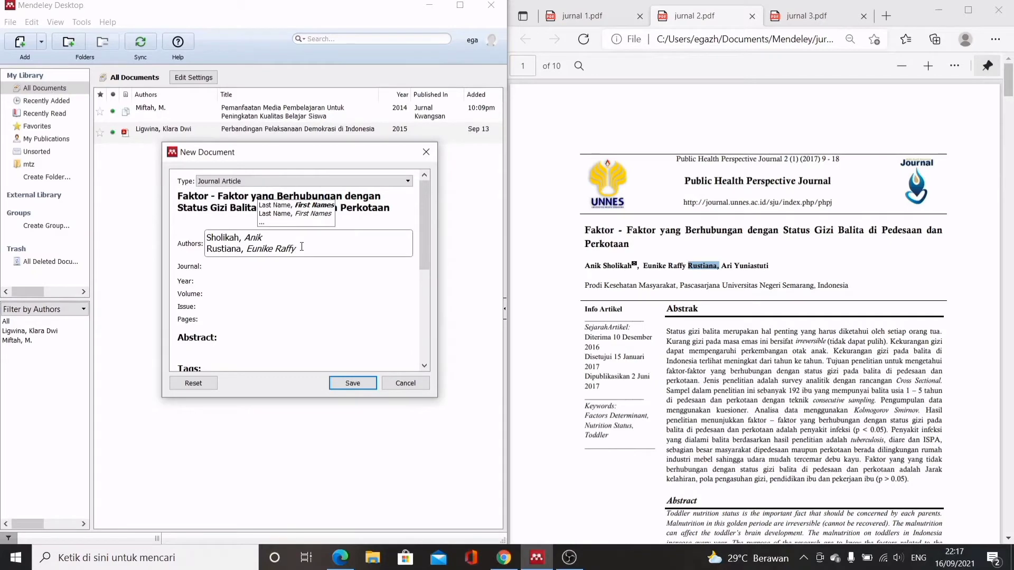
{"action": "key", "text": "Return"}
{"action": "type", "text": "yu"}
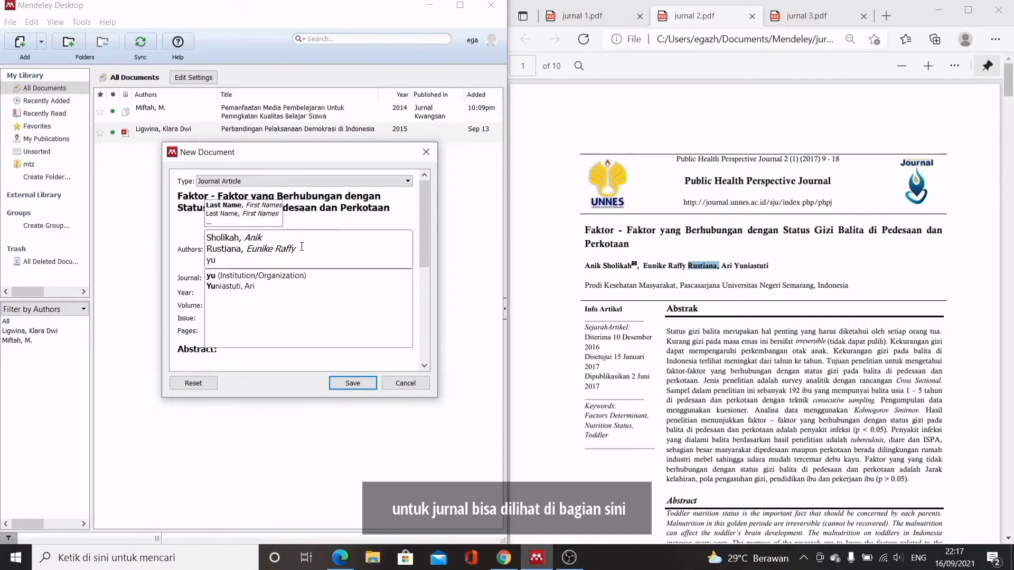
{"action": "left_click", "coordinate": [285, 286]}
{"action": "left_click", "coordinate": [238, 282]}
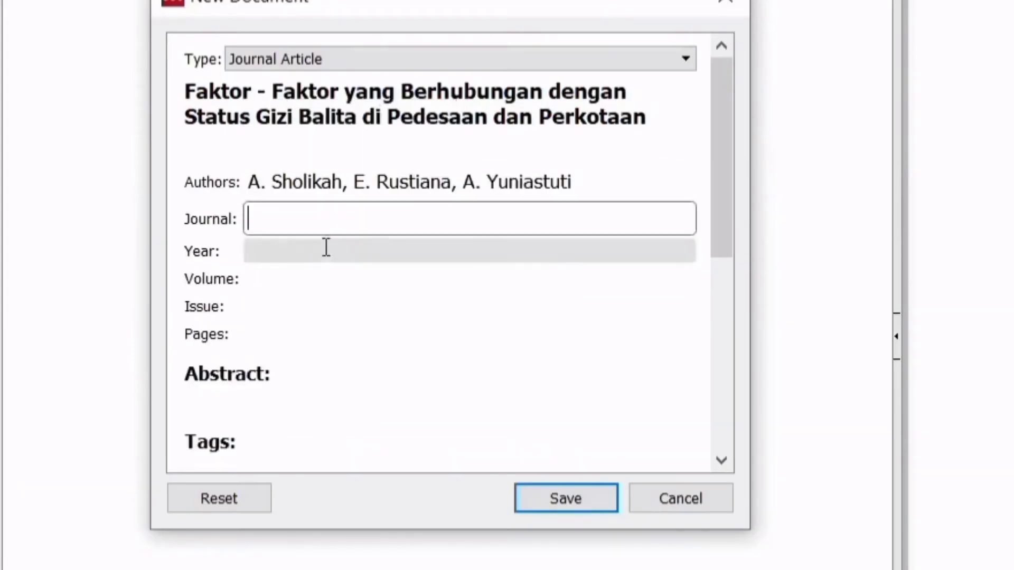
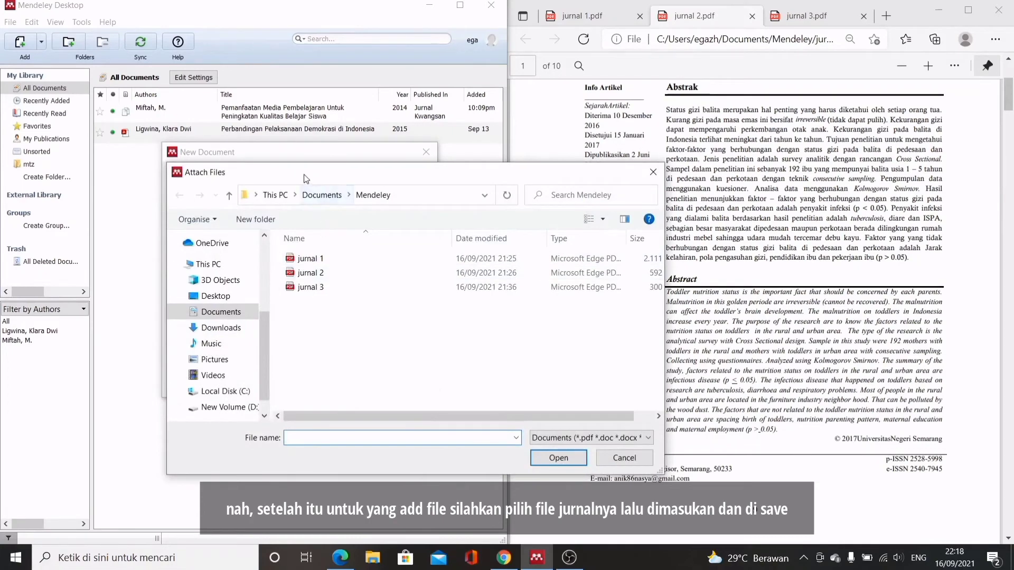
Attach jurnal 2.pdf from the Mendeley folder to the new document entry and save the entry
{"action": "left_click_drag", "start_coordinate": [315, 169], "coordinate": [504, 121]}
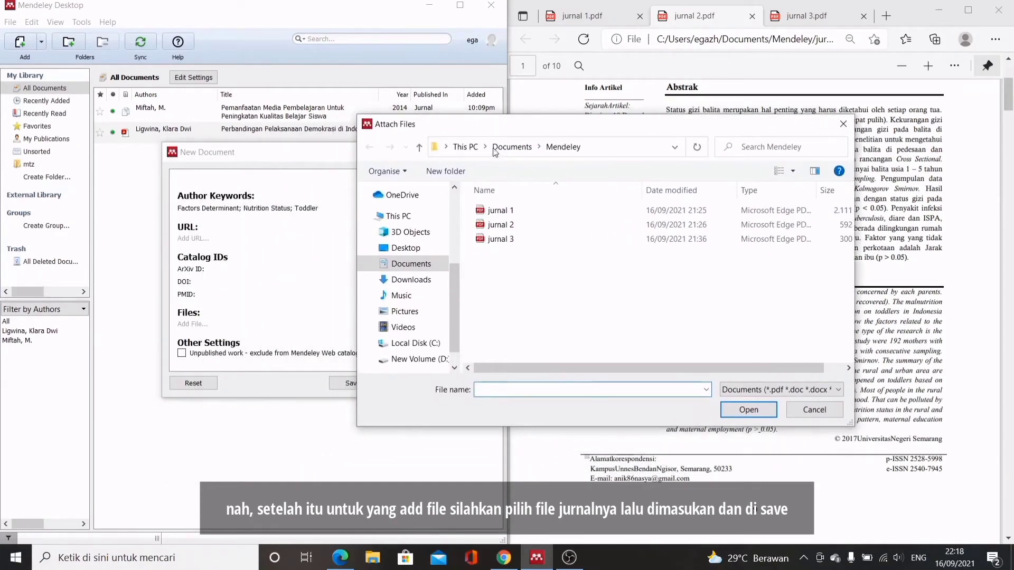
{"action": "double_click", "coordinate": [494, 230]}
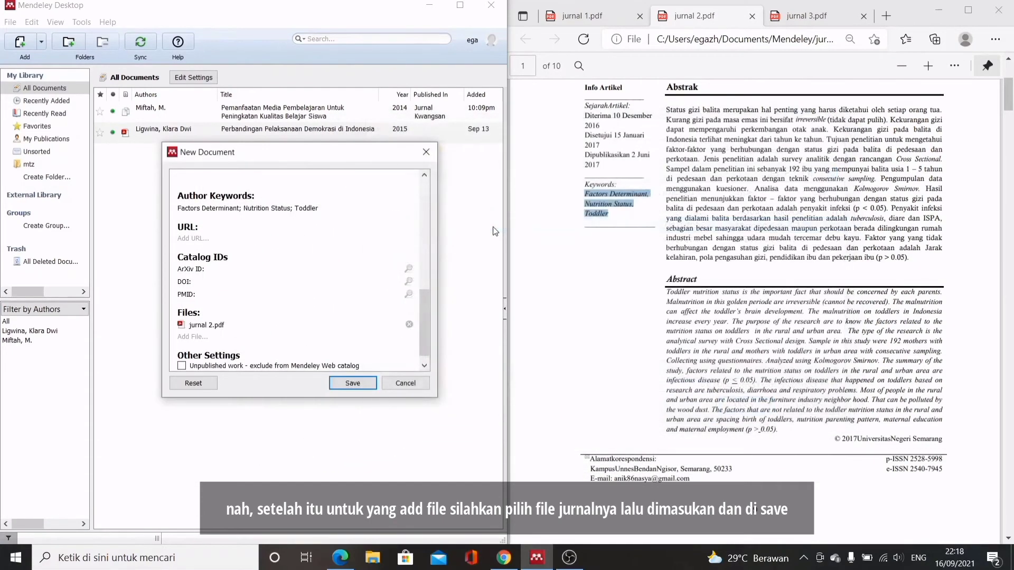
{"action": "left_click", "coordinate": [358, 385]}
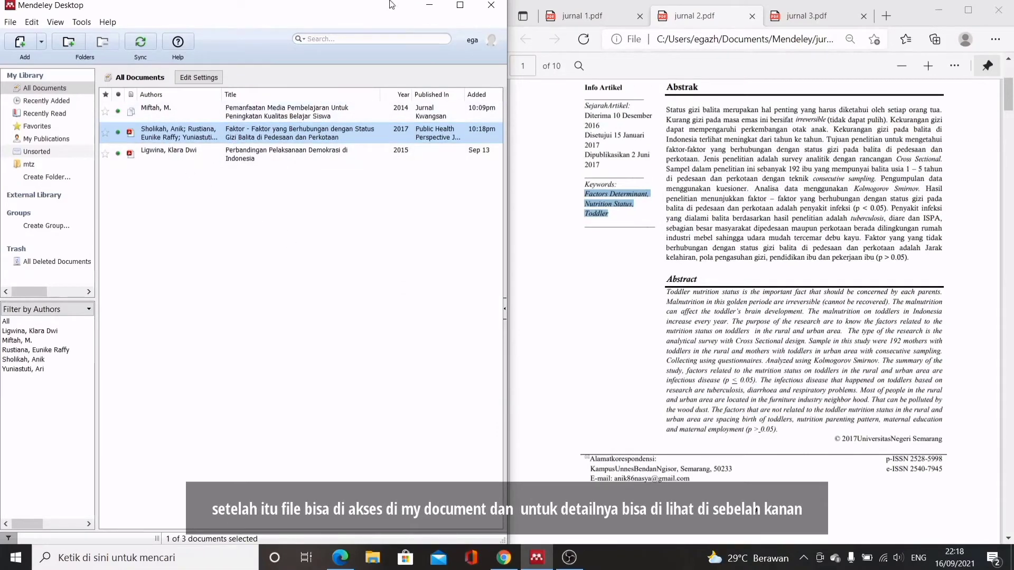
Maximize Mendeley Desktop, look through the new entry's attached PDF, and review its bibliographic information in a widened details pane
{"action": "left_click", "coordinate": [457, 5]}
{"action": "double_click", "coordinate": [389, 132]}
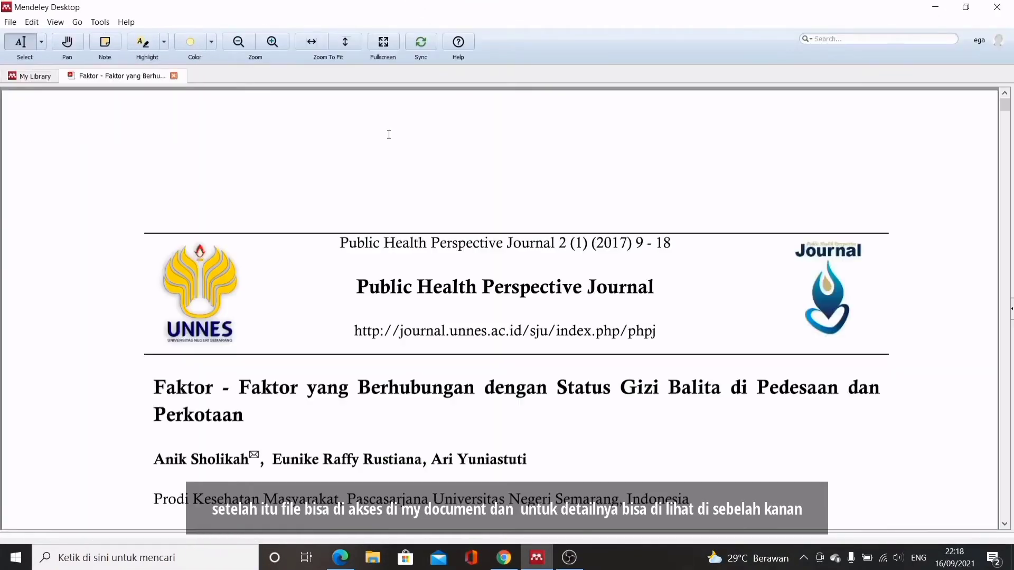
{"action": "scroll", "coordinate": [280, 210], "scroll_direction": "down", "scroll_amount": 15}
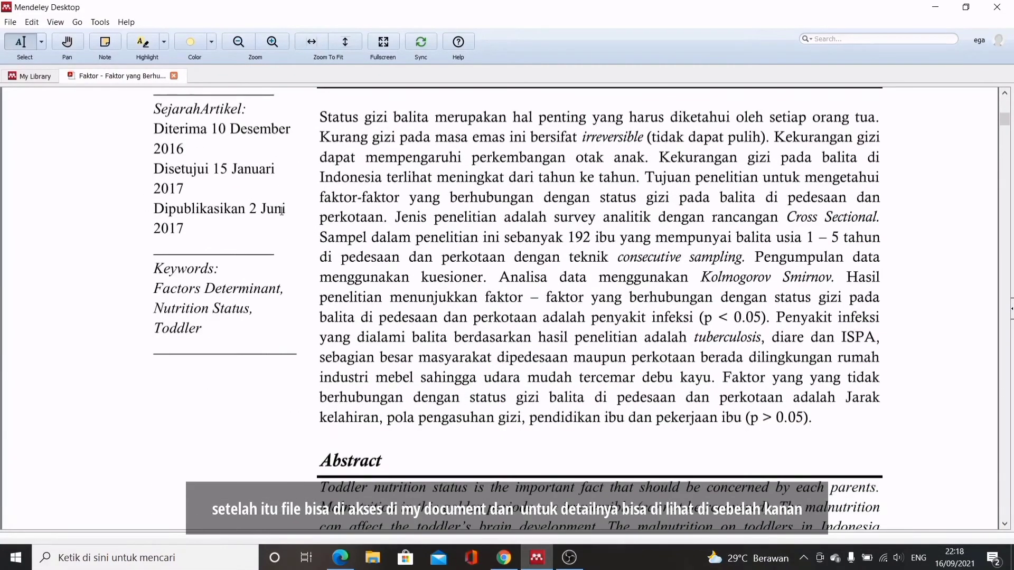
{"action": "scroll", "coordinate": [282, 211], "scroll_direction": "down", "scroll_amount": 12}
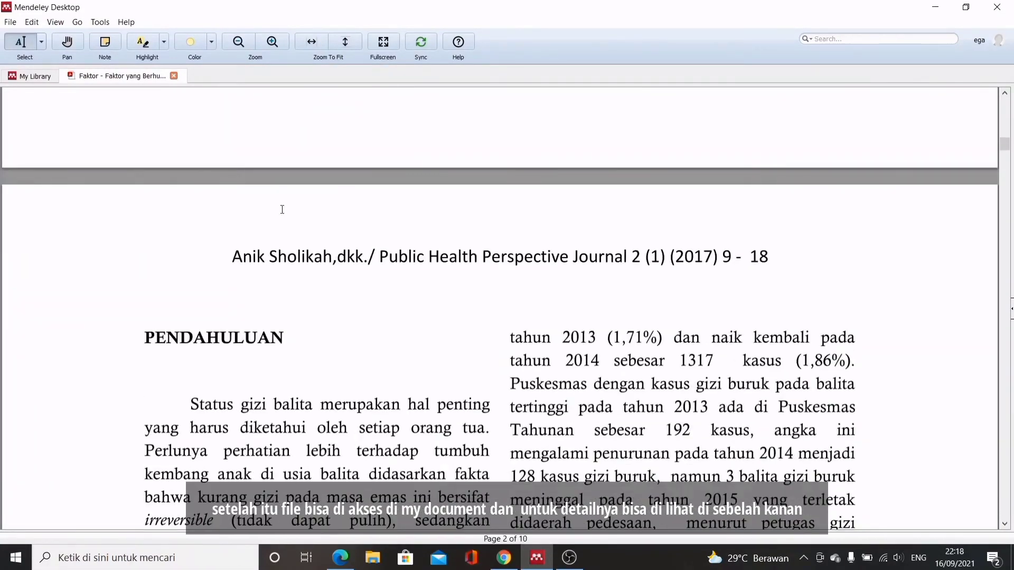
{"action": "left_click", "coordinate": [175, 76]}
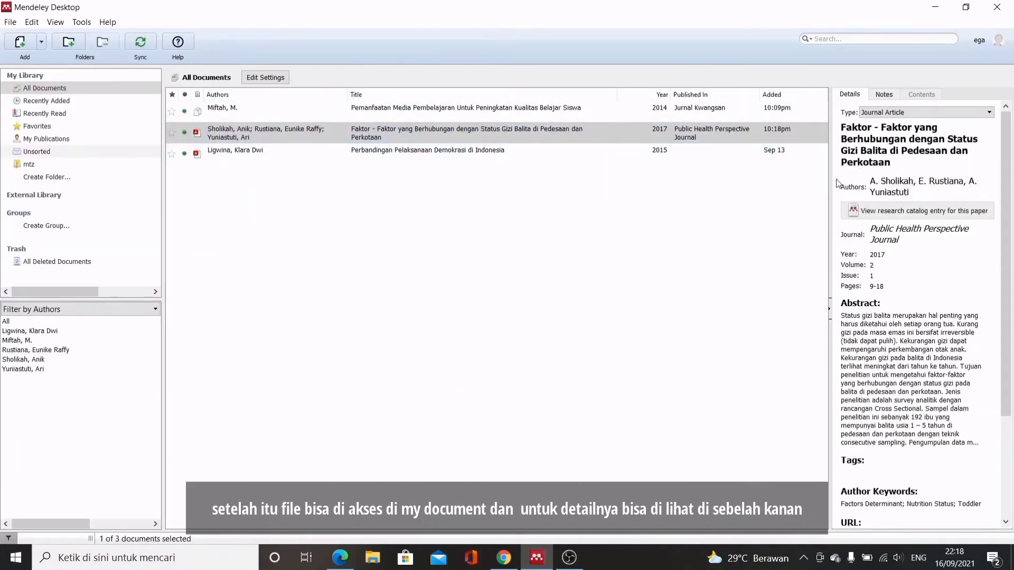
{"action": "left_click_drag", "start_coordinate": [834, 183], "coordinate": [655, 185]}
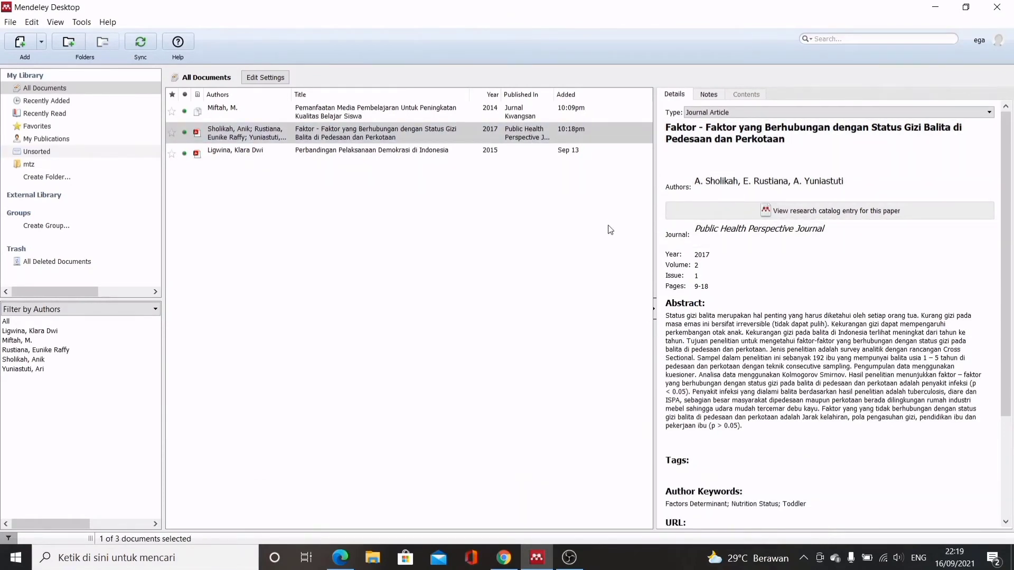
Search Mendeley web in Chrome for the title copied from jurnal 3.pdf in Edge: "FAKTOR – FAKTOR YANG MEMPENGARUHI STUNTING PADA BALITA DI KABUPATEN GROBOGAN"
{"action": "left_click", "coordinate": [504, 558]}
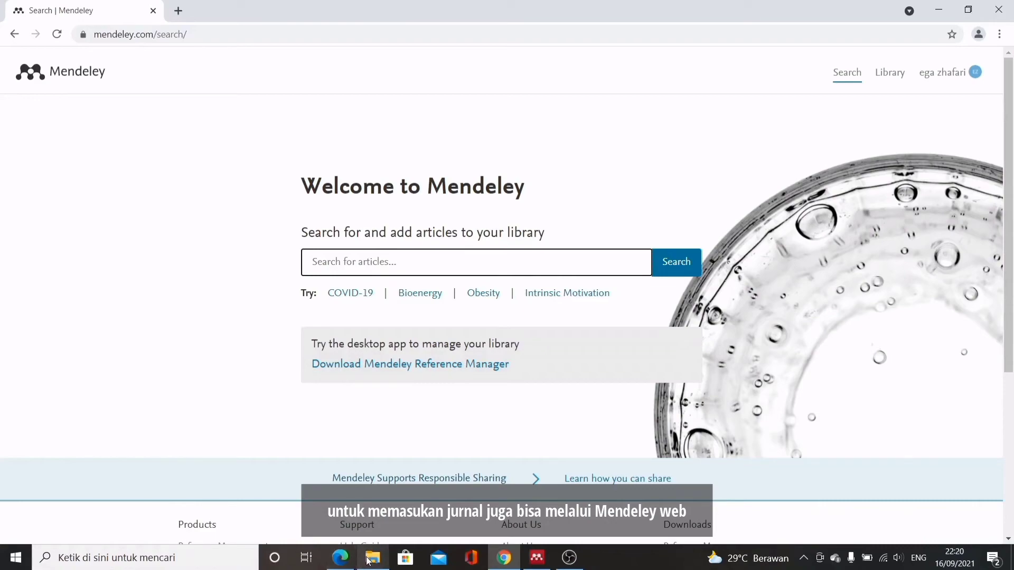
{"action": "left_click", "coordinate": [348, 560]}
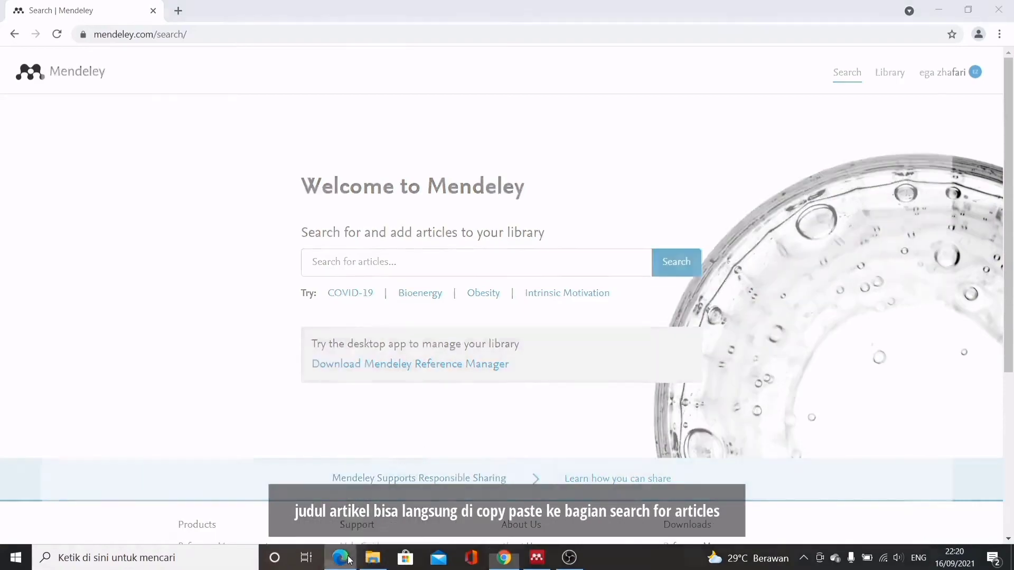
{"action": "left_click_drag", "start_coordinate": [717, 152], "coordinate": [109, 109]}
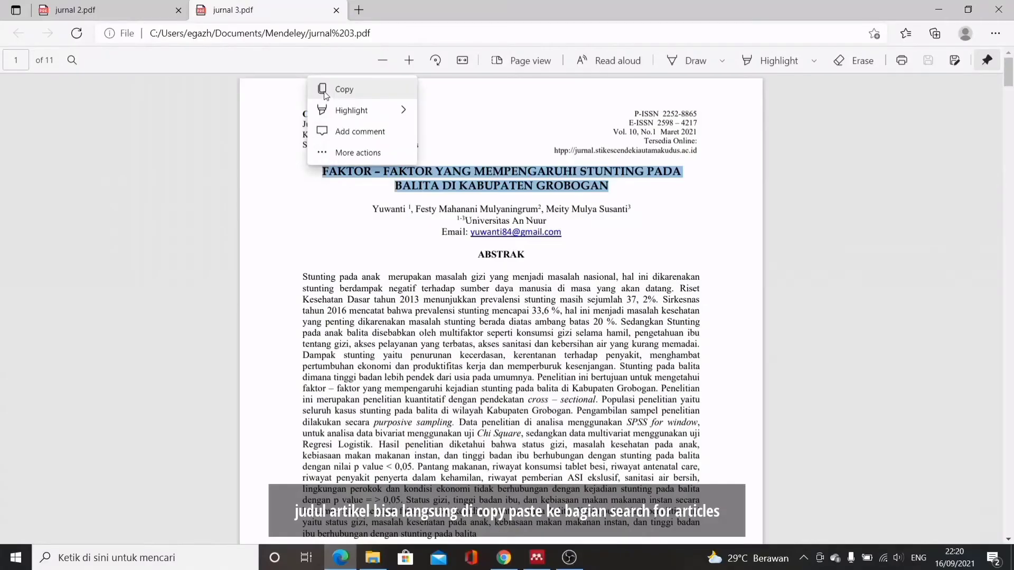
{"action": "left_click", "coordinate": [324, 91]}
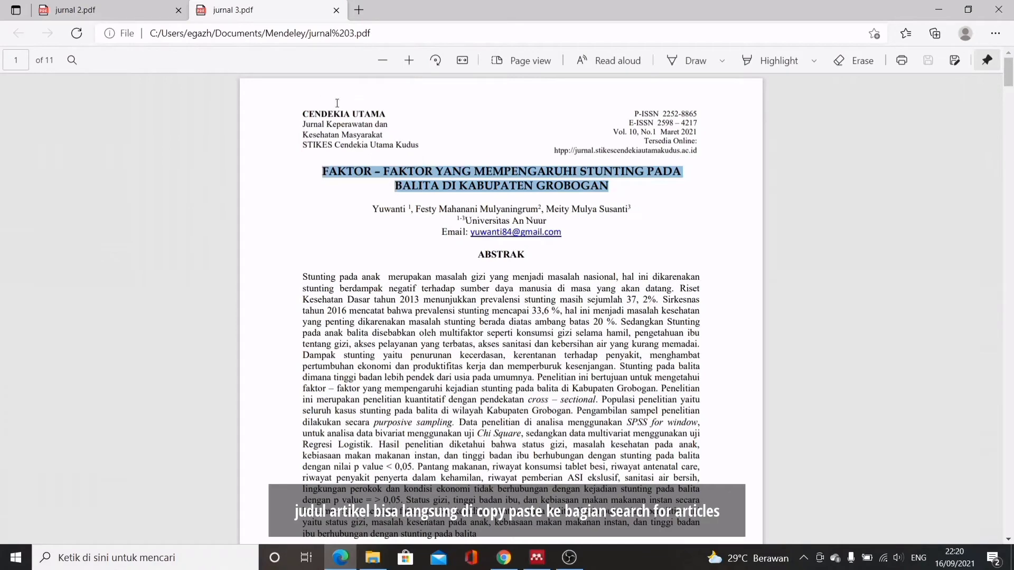
{"action": "mouse_move", "coordinate": [508, 561]}
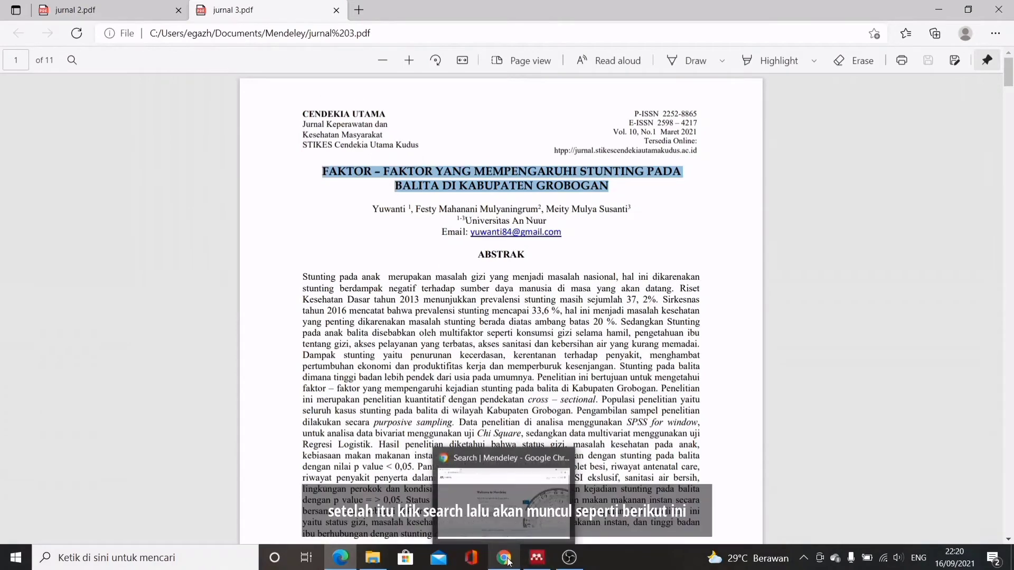
{"action": "left_click", "coordinate": [504, 502]}
{"action": "right_click", "coordinate": [357, 269]}
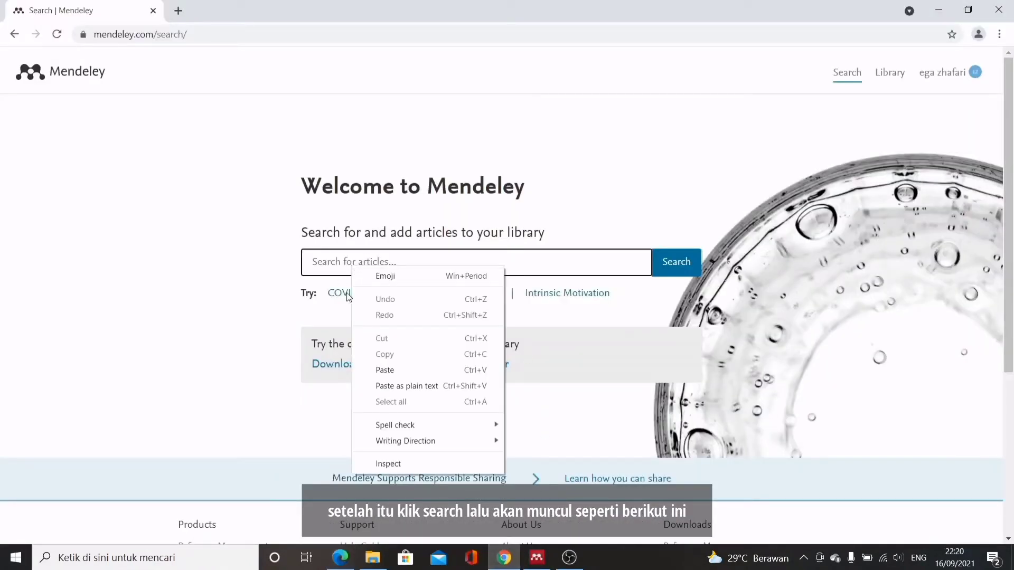
{"action": "left_click", "coordinate": [383, 367]}
{"action": "left_click", "coordinate": [657, 274]}
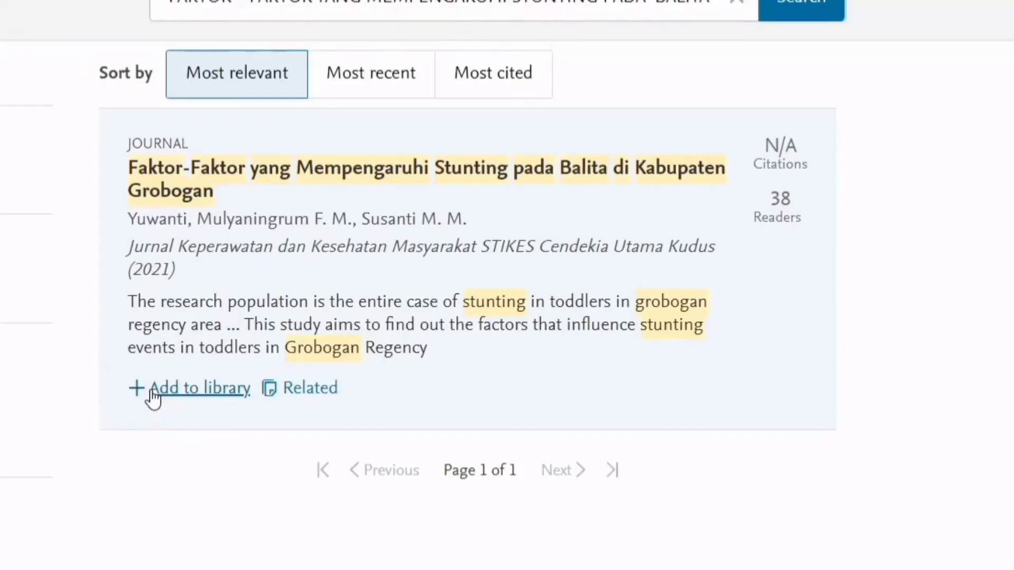
Add the found article on stunting in Kabupaten Grobogan to the library and open the web library
{"action": "left_click", "coordinate": [152, 392]}
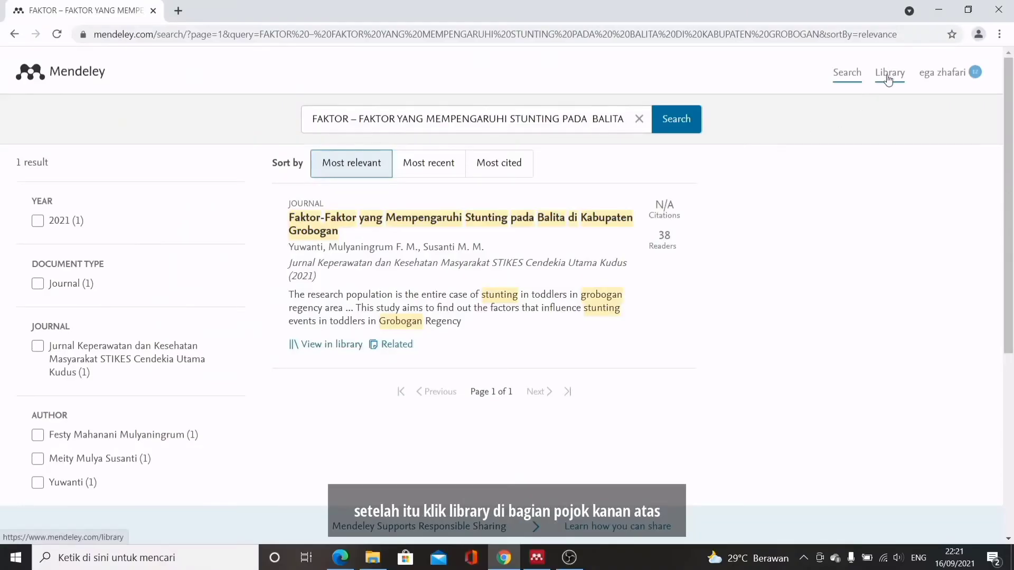
{"action": "left_click", "coordinate": [890, 75]}
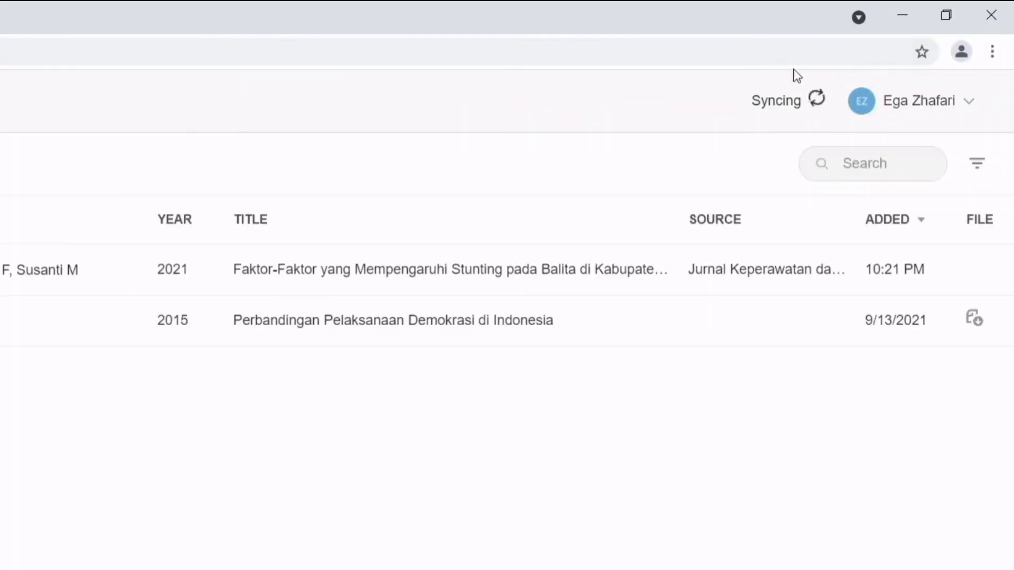
Synchronize the references in the web library and in Mendeley Desktop
{"action": "left_click", "coordinate": [537, 558]}
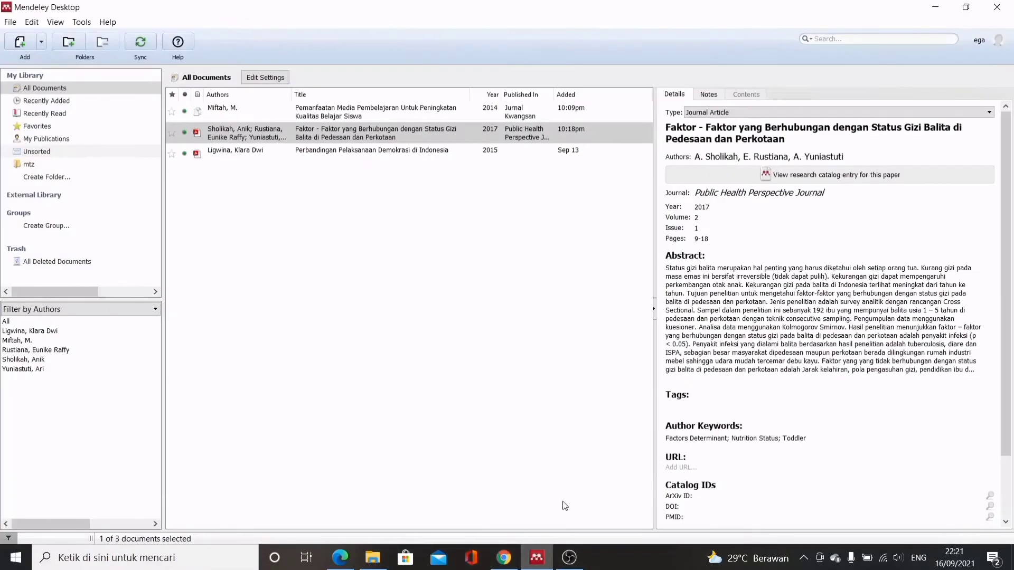
{"action": "left_click", "coordinate": [940, 9]}
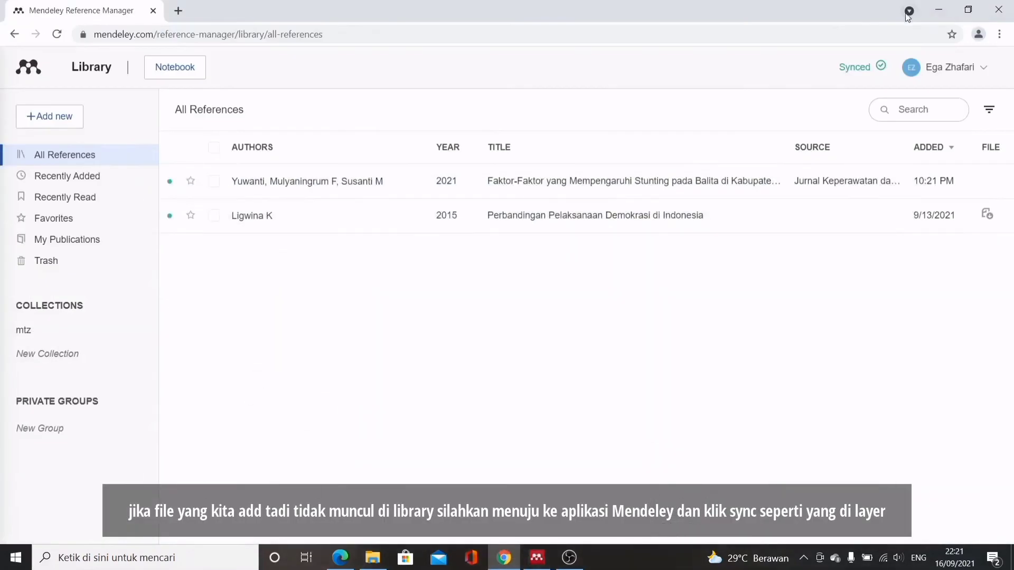
{"action": "left_click", "coordinate": [880, 69]}
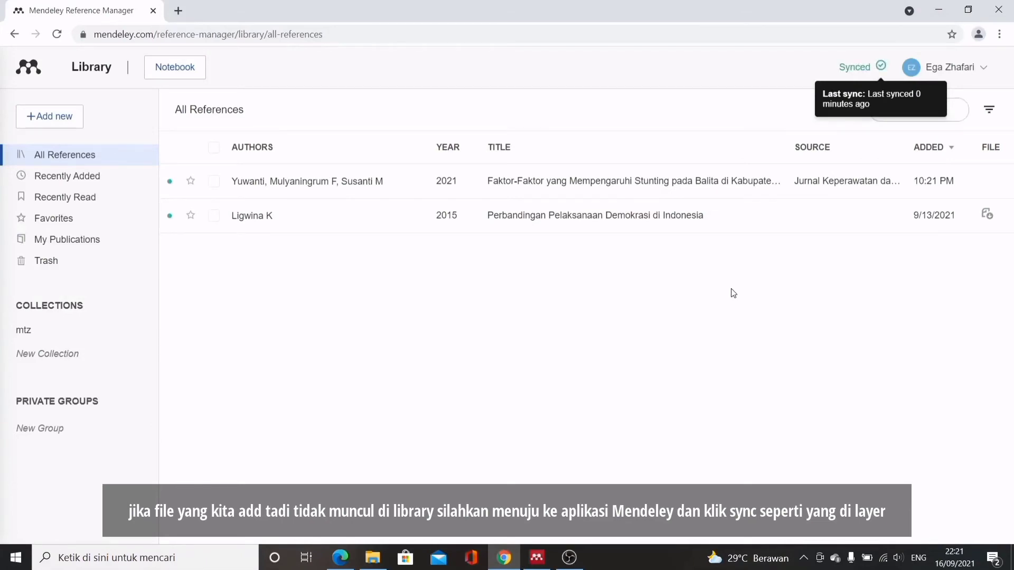
{"action": "left_click", "coordinate": [537, 559]}
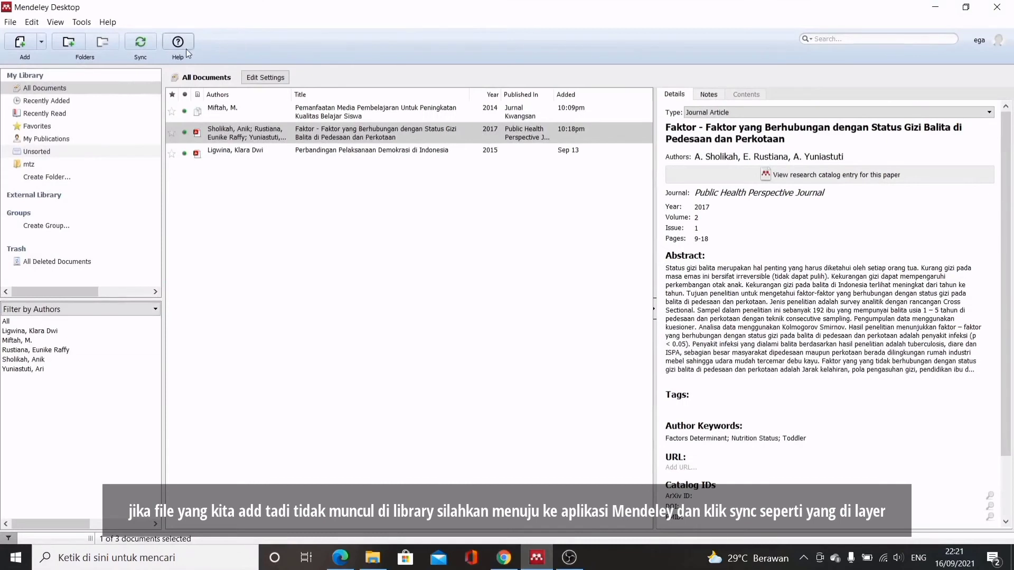
{"action": "left_click", "coordinate": [140, 42]}
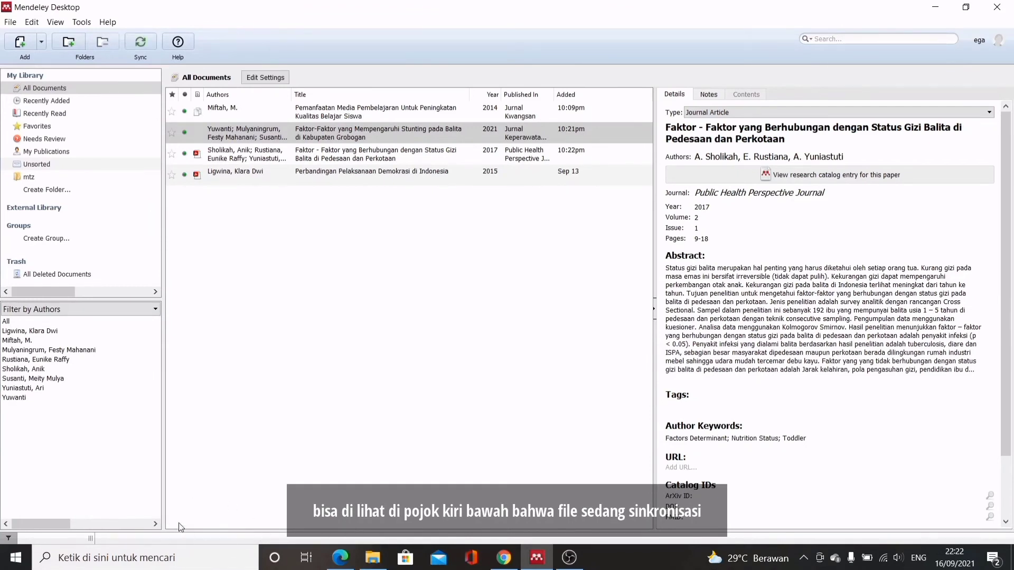
Check the stunting article's details in Mendeley Desktop, and the nutrition status and stunting articles' details in the web library
{"action": "left_click", "coordinate": [311, 134]}
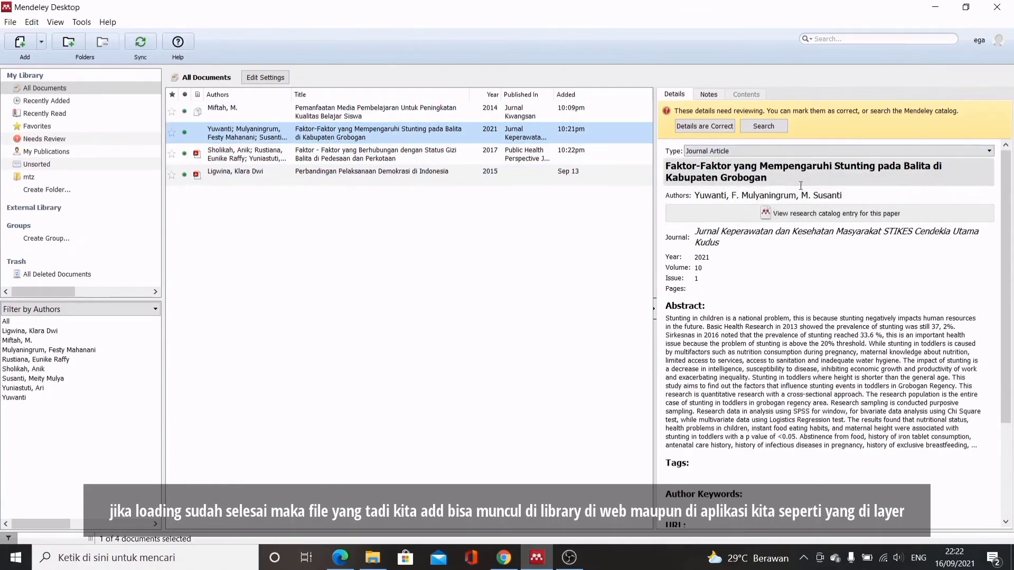
{"action": "left_click", "coordinate": [504, 557]}
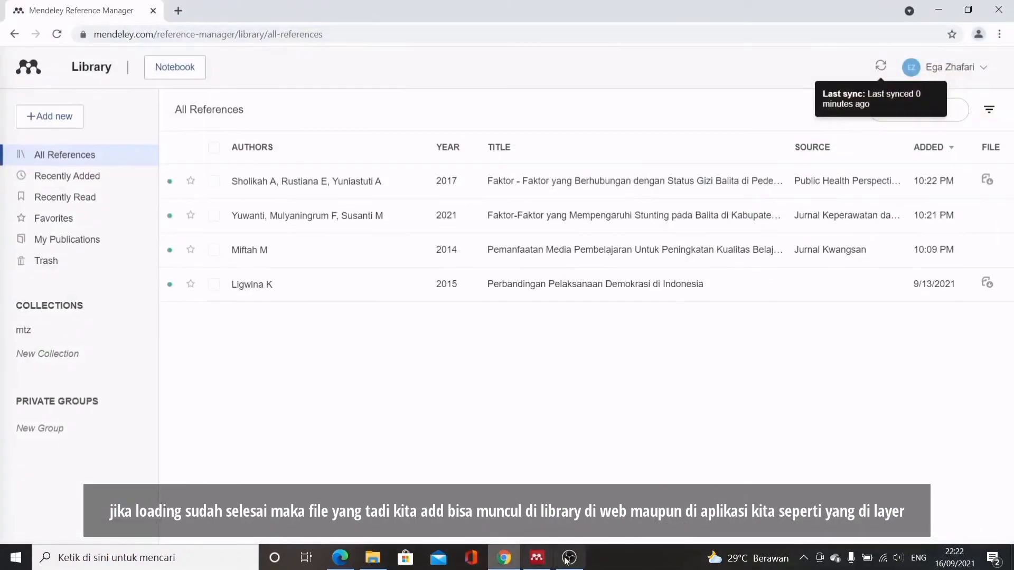
{"action": "left_click", "coordinate": [545, 186]}
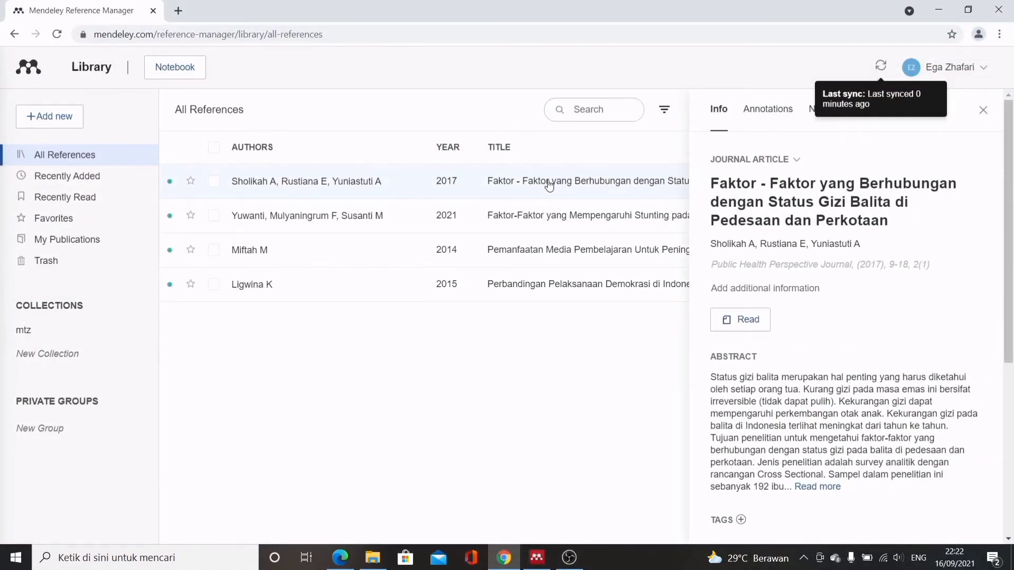
{"action": "left_click", "coordinate": [551, 217]}
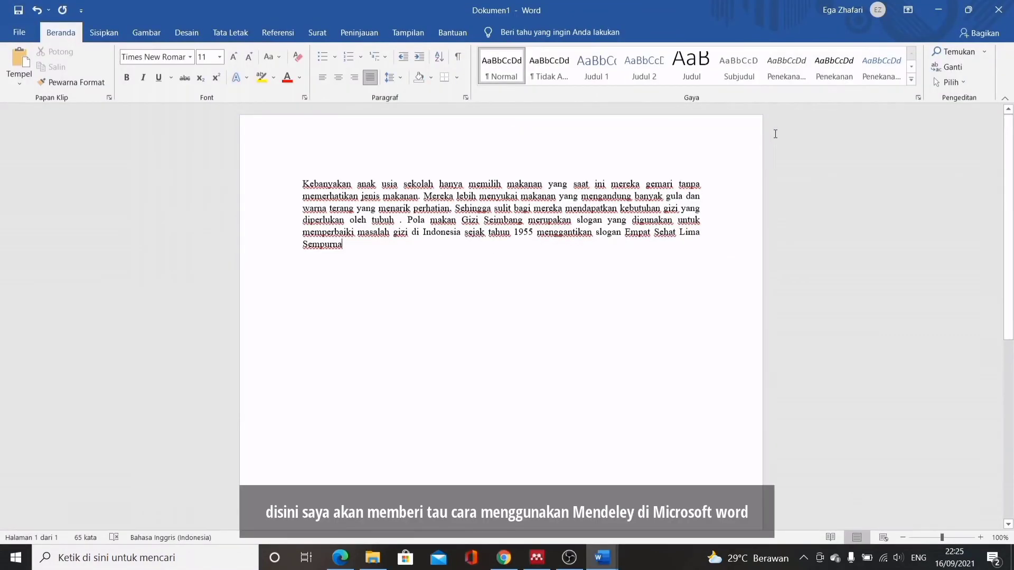
Insert a Mendeley citation for "Faktor - Faktor yang Berhubungan dengan Status Gizi Balita di Pedesaan dan Perkotaan" after the word "tubuh"
{"action": "left_click", "coordinate": [401, 221]}
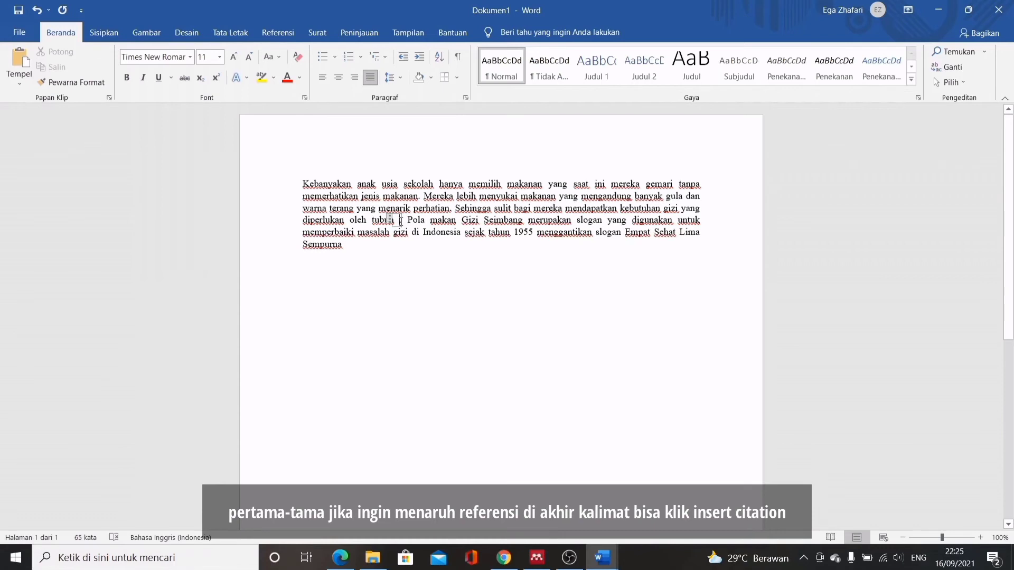
{"action": "left_click", "coordinate": [276, 33]}
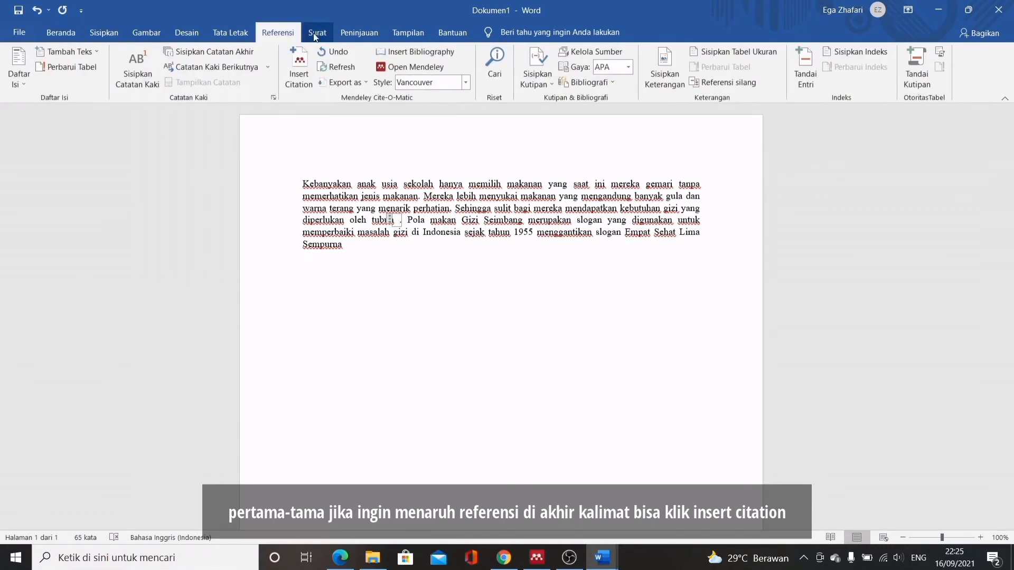
{"action": "left_click", "coordinate": [302, 77]}
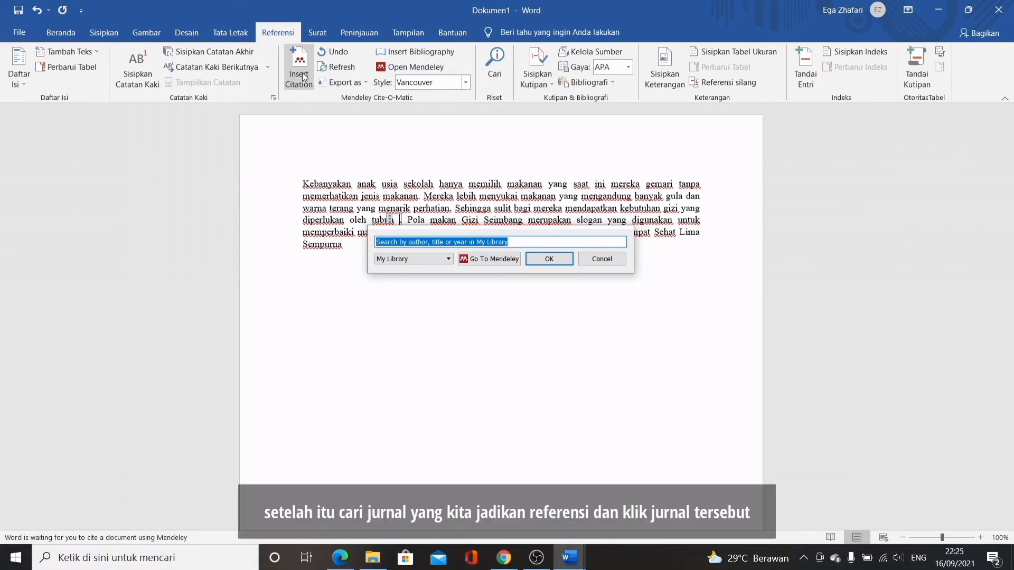
{"action": "type", "text": "fak"}
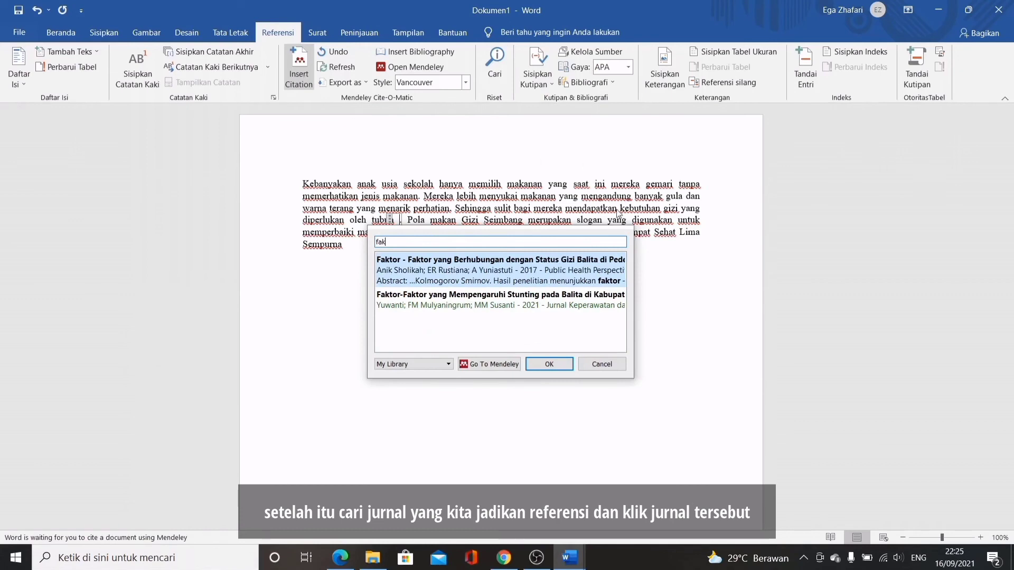
{"action": "left_click", "coordinate": [549, 365]}
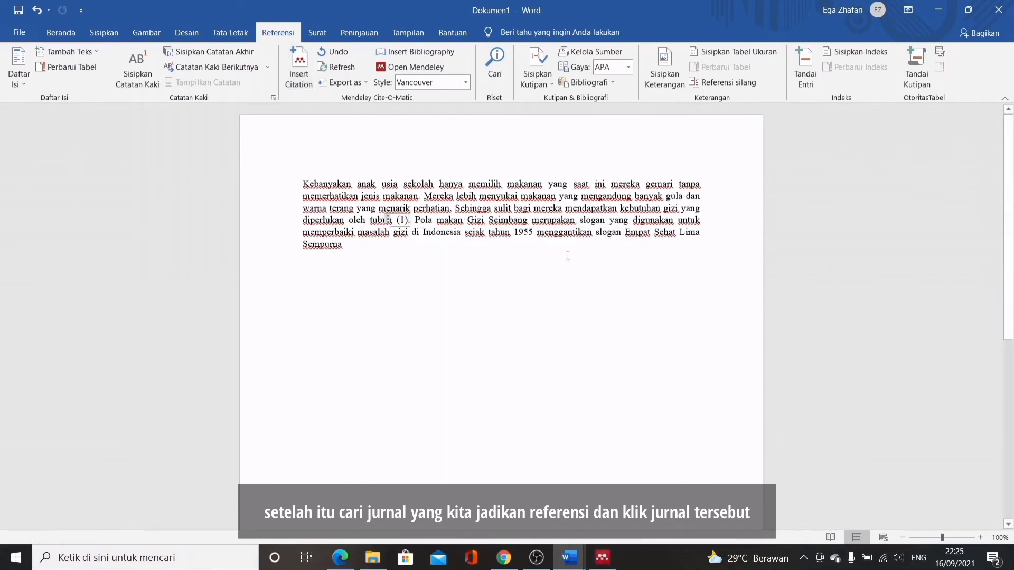
Change the Mendeley citation style to American Psychological Association 7th edition
{"action": "left_click", "coordinate": [404, 221]}
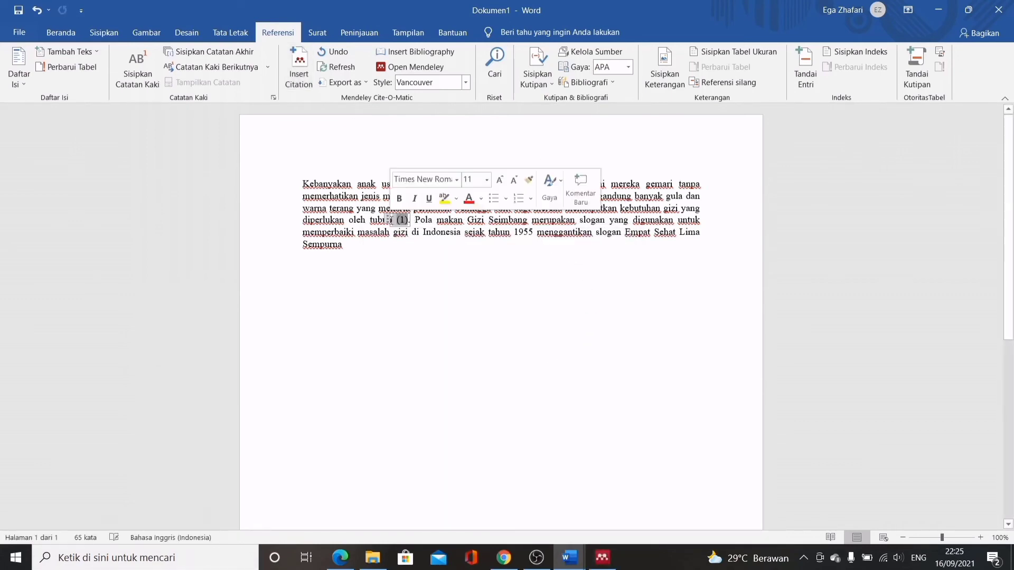
{"action": "left_click", "coordinate": [465, 82]}
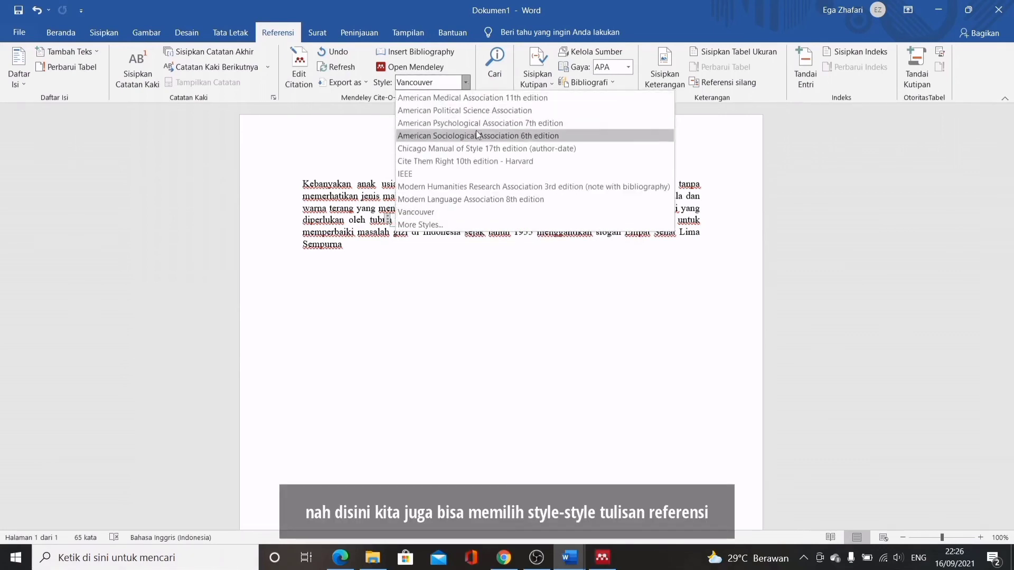
{"action": "left_click", "coordinate": [448, 122]}
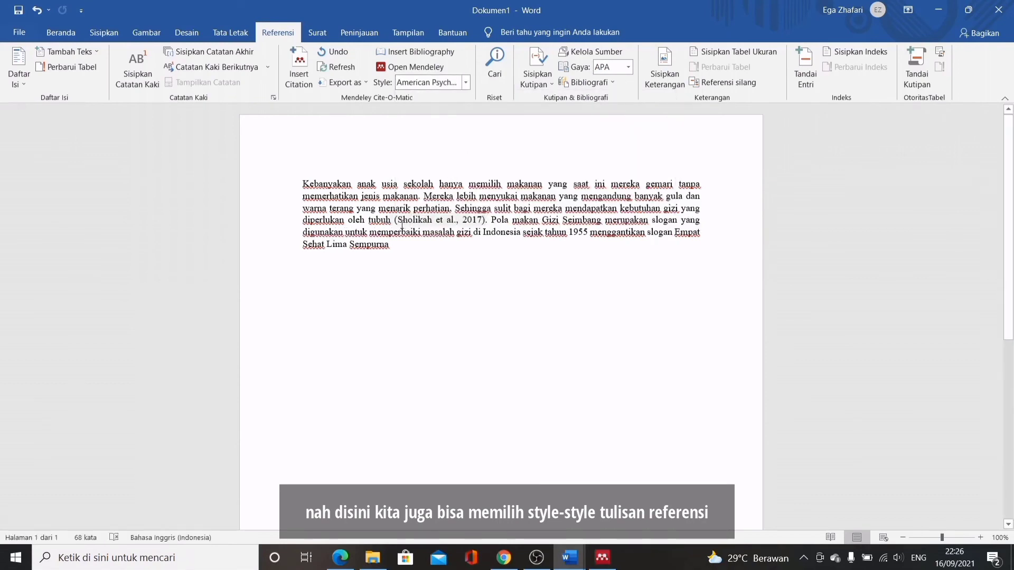
{"action": "left_click", "coordinate": [396, 219]}
{"action": "key", "text": "ctrl+z"}
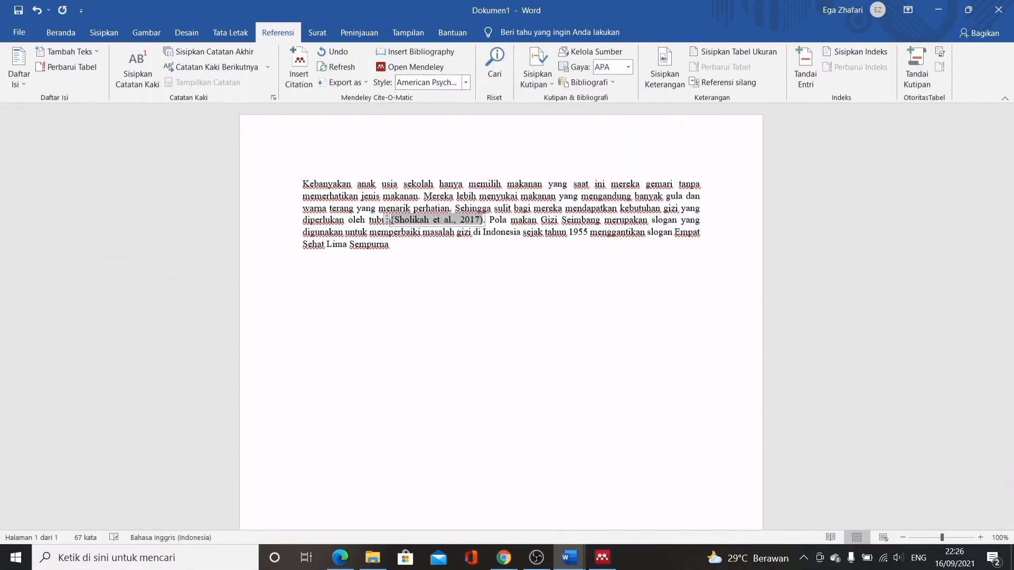
{"action": "key", "text": "ctrl+y"}
Insert a Mendeley citation for "Pedoman Gizi Seimbang" at the end of the paragraph, after "Empat Sehat Lima Sempurna"
{"action": "left_click", "coordinate": [414, 252]}
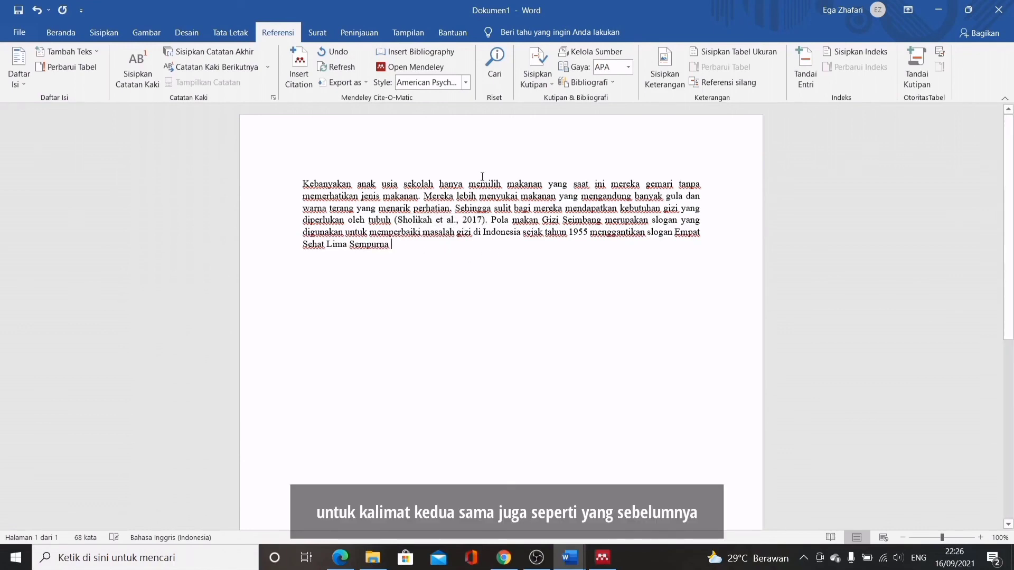
{"action": "left_click", "coordinate": [299, 67]}
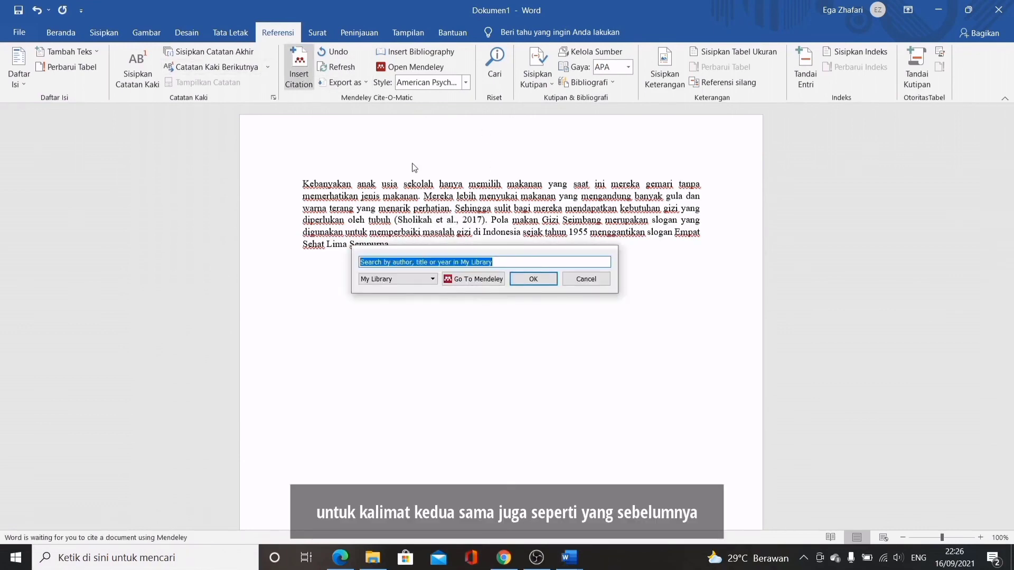
{"action": "type", "text": "pedoman"}
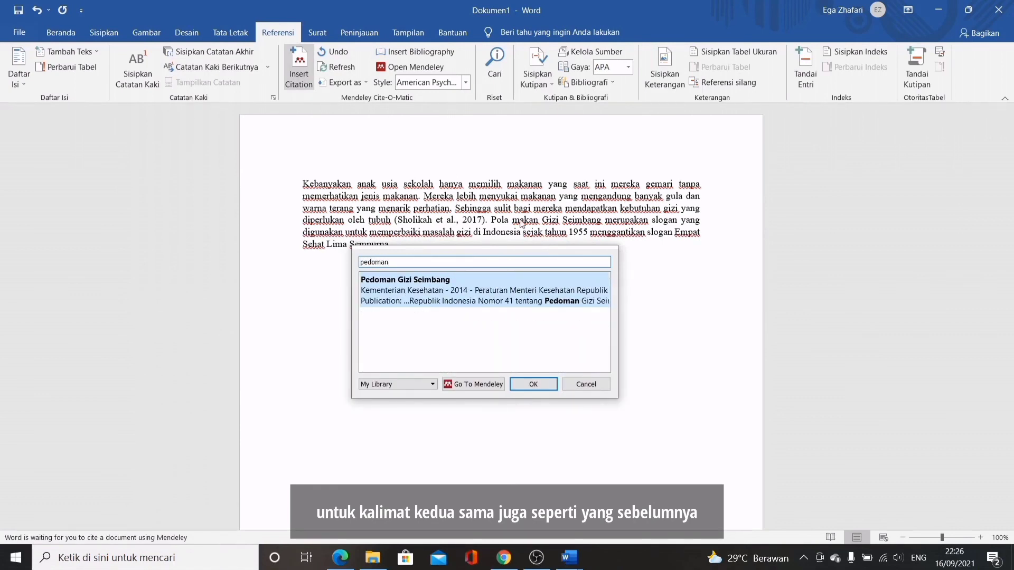
{"action": "left_click", "coordinate": [533, 384]}
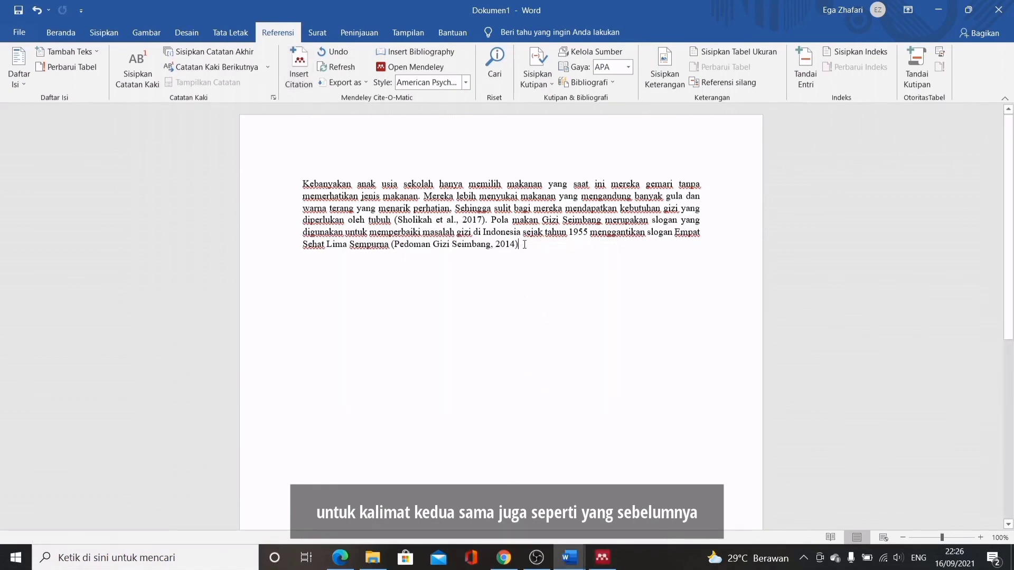
End the last sentence with a full stop and insert the Mendeley bibliography below the paragraph
{"action": "type", "text": "."}
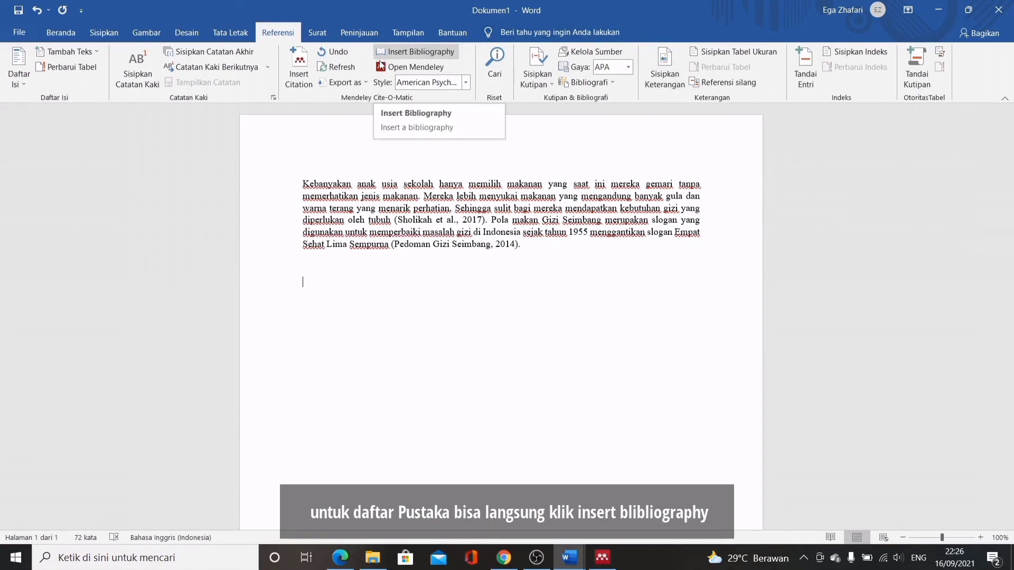
{"action": "left_click", "coordinate": [419, 53]}
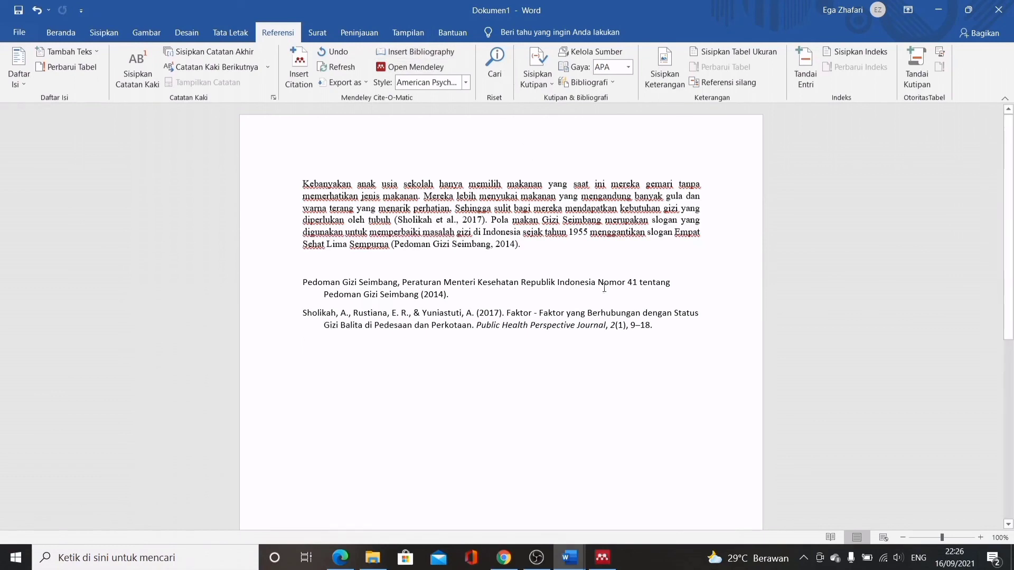